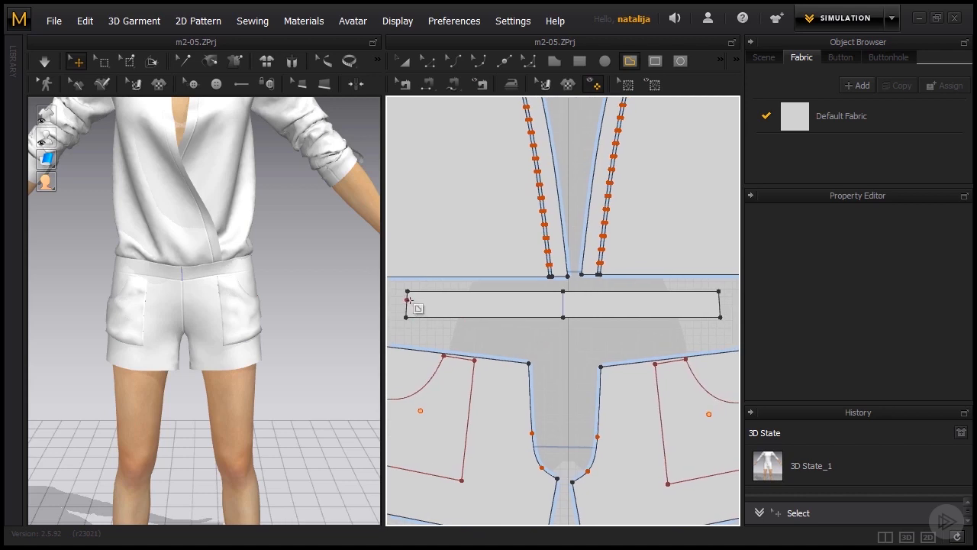
# - Draw two horizontal internal lines across the front waistband piece from side to side, about 399 mm and 401 mm long
pyautogui.click(407, 299)
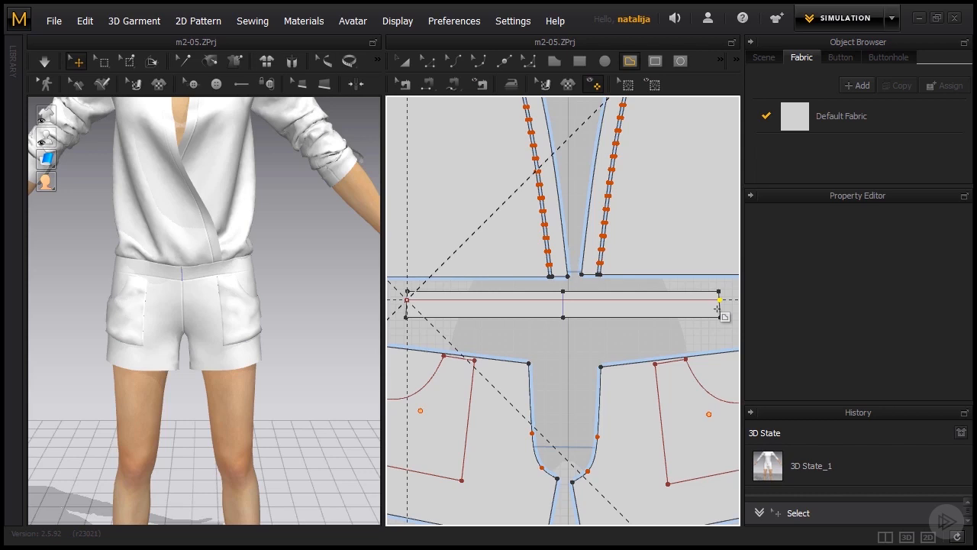
pyautogui.click(718, 308)
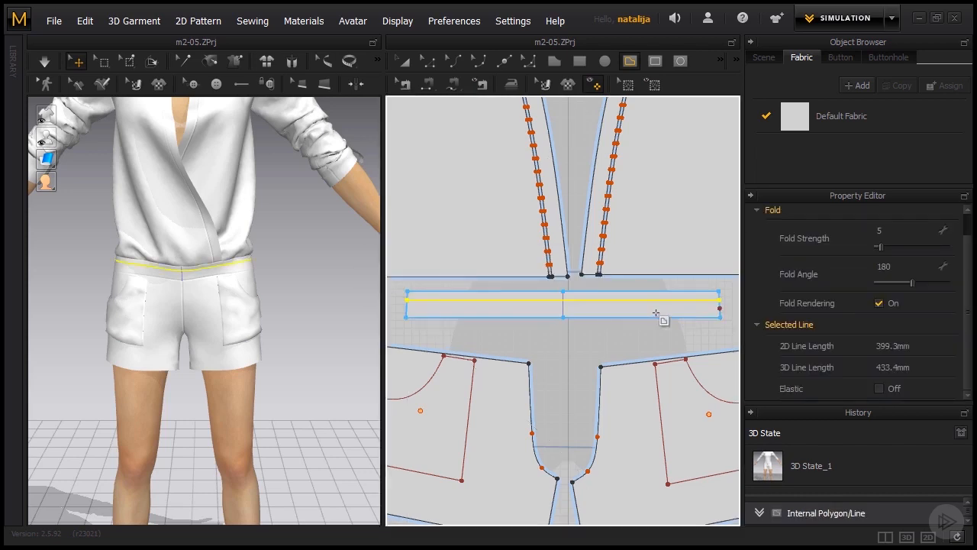
pyautogui.scroll(2, 409, 310)
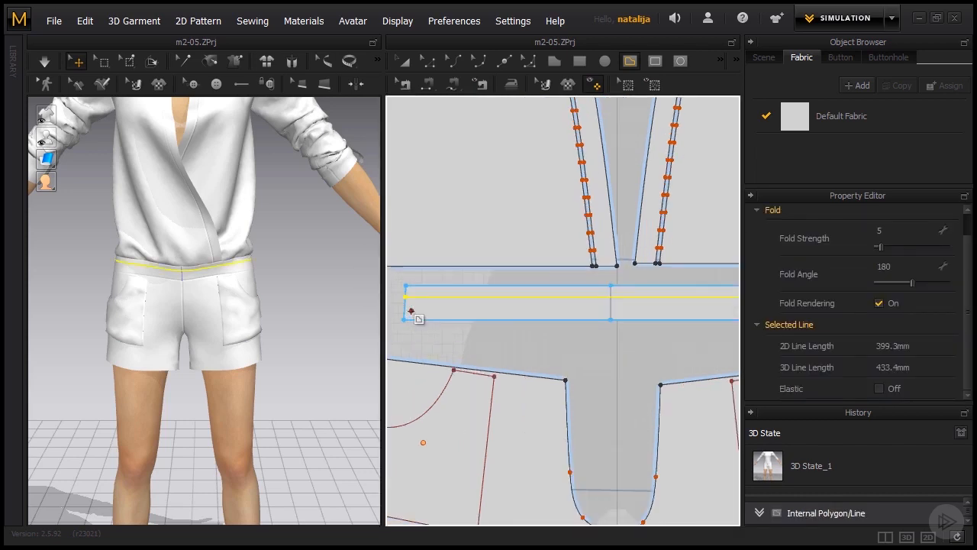
pyautogui.scroll(-4, 407, 309)
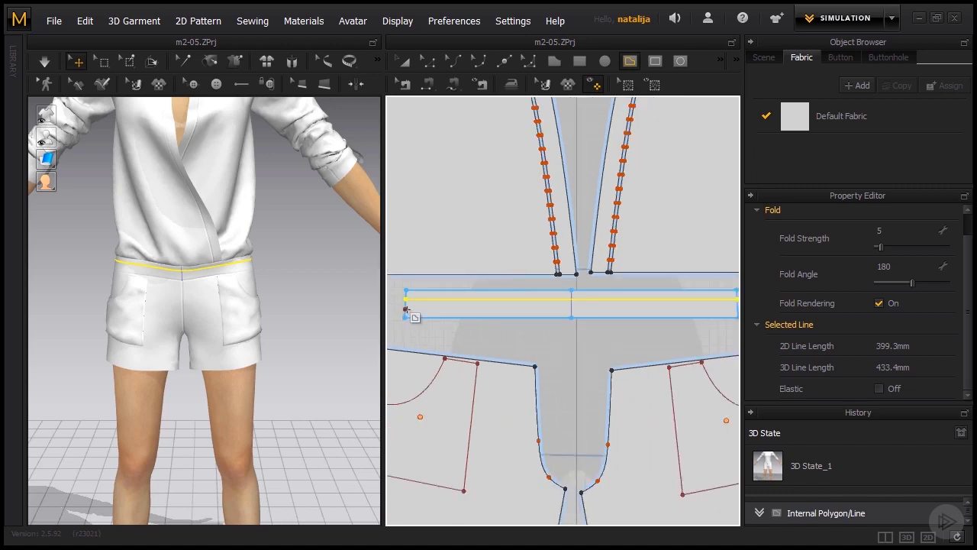
pyautogui.click(406, 311)
pyautogui.scroll(4, 690, 322)
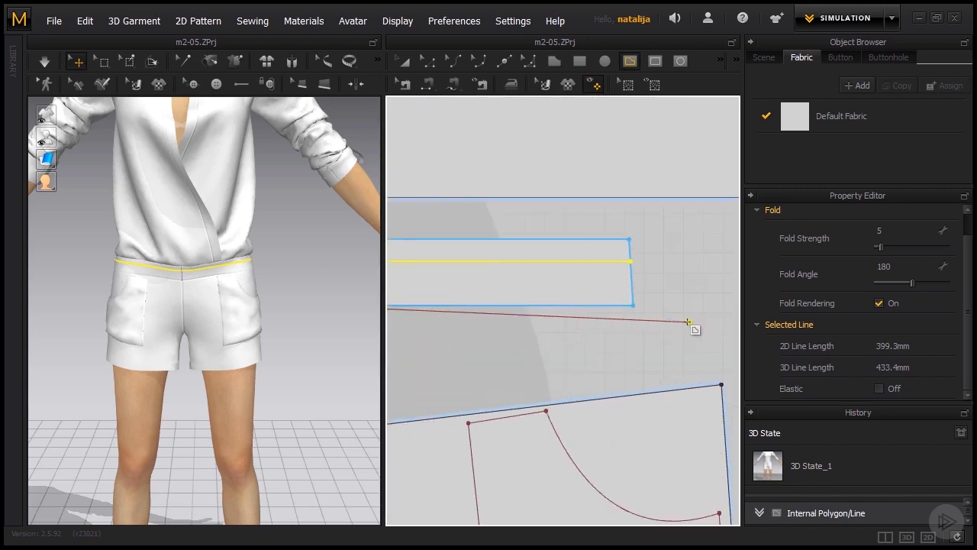
pyautogui.click(631, 284)
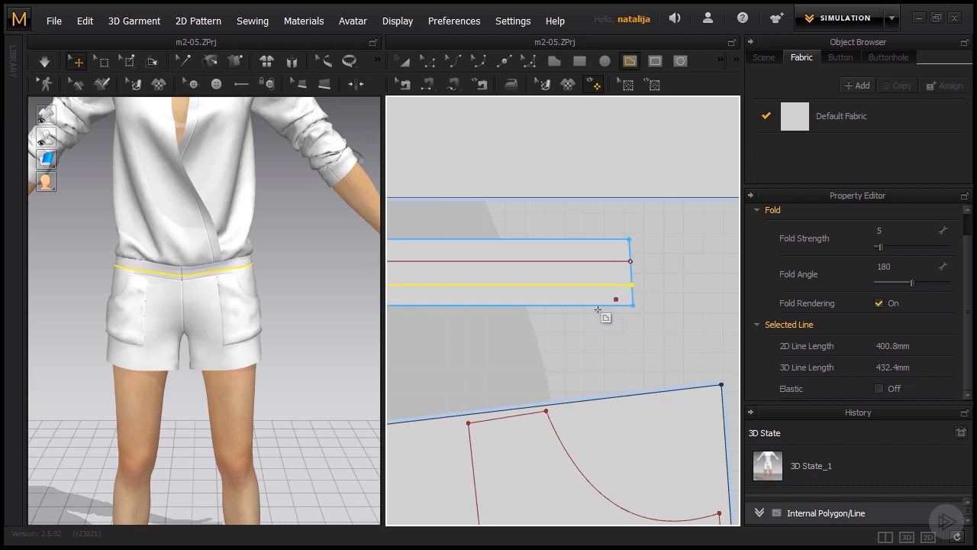
pyautogui.scroll(-3, 676, 289)
# - Copy both internal lines of the front waistband and paste them centred inside the back waistband piece
pyautogui.click(428, 63)
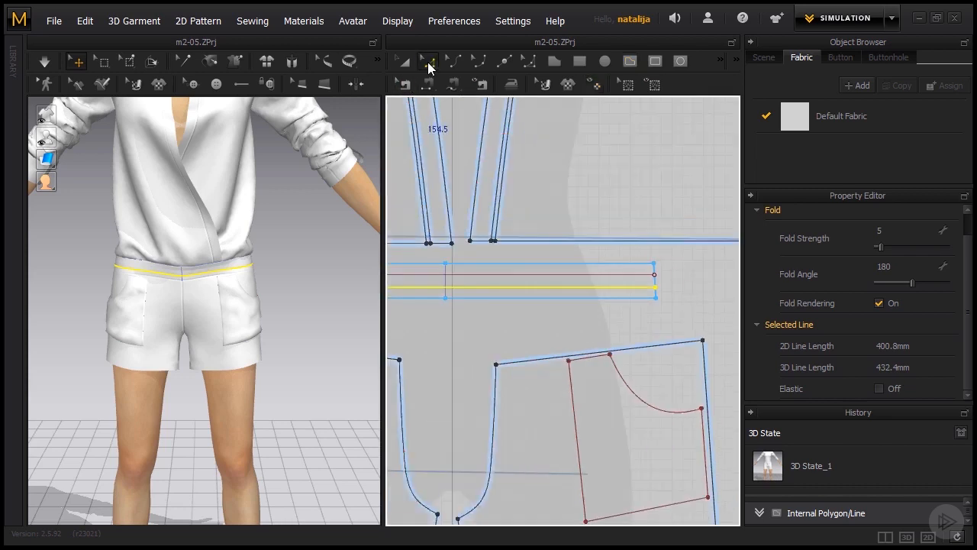
pyautogui.click(474, 276)
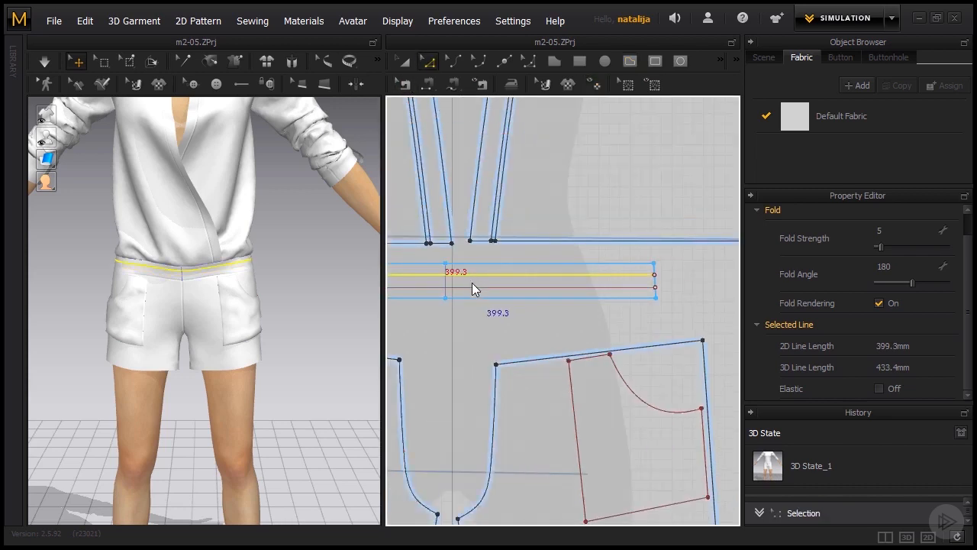
pyautogui.keyDown('shift'); pyautogui.click(472, 287); pyautogui.keyUp('shift')
pyautogui.scroll(-5, 468, 290)
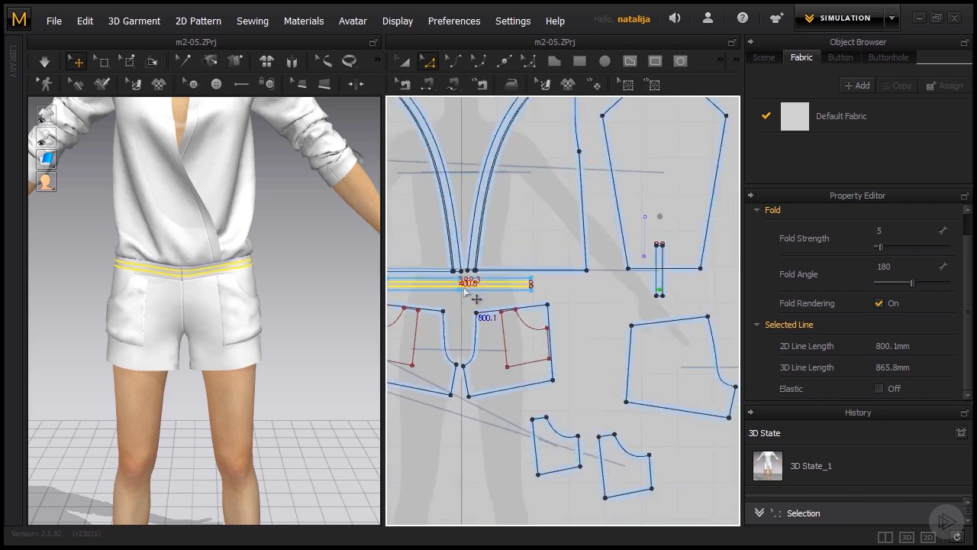
pyautogui.hotkey('ctrl', 'c')
pyautogui.hotkey('ctrl', 'v')
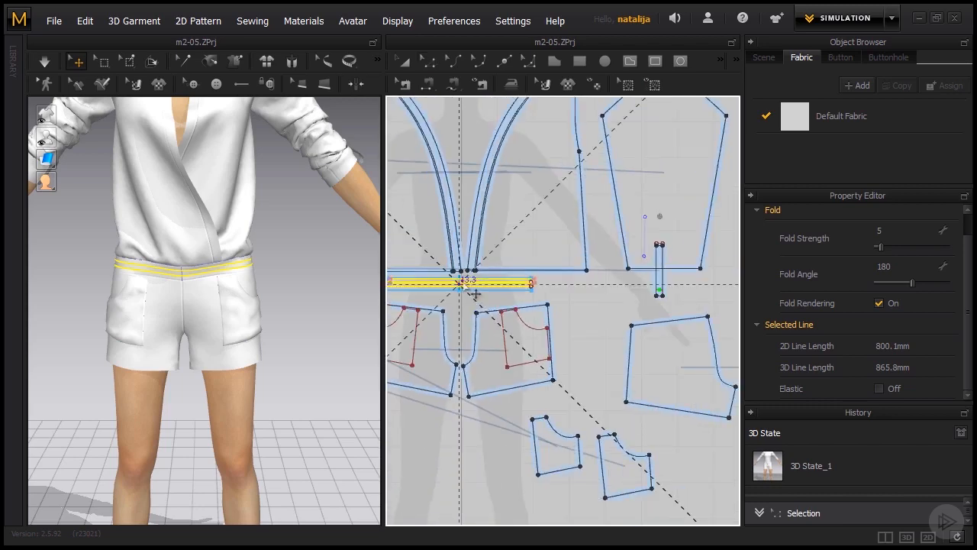
pyautogui.scroll(-5, 465, 290)
pyautogui.moveTo(677, 337); pyautogui.dragTo(659, 344, button='middle')
pyautogui.scroll(10, 658, 344)
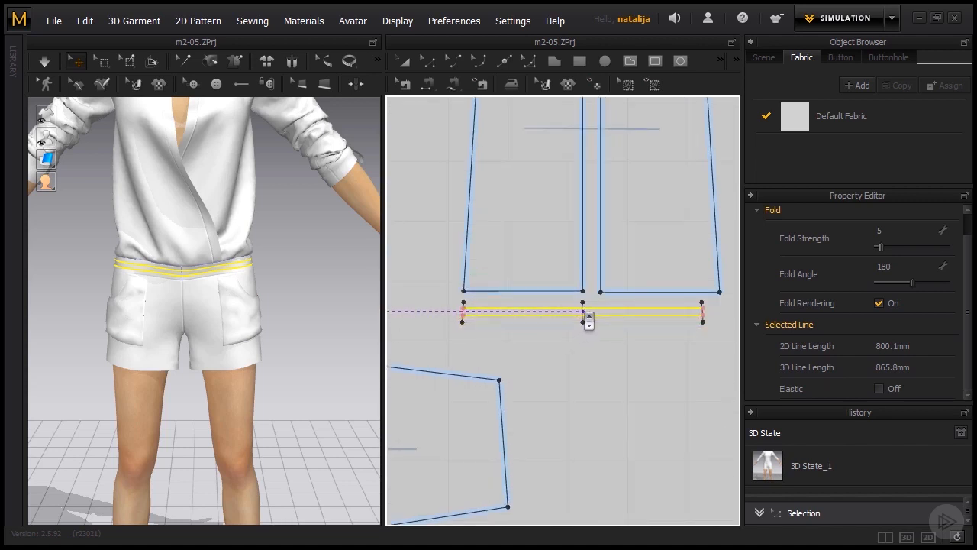
pyautogui.scroll(3, 586, 322)
pyautogui.click(589, 322)
pyautogui.scroll(-2, 584, 362)
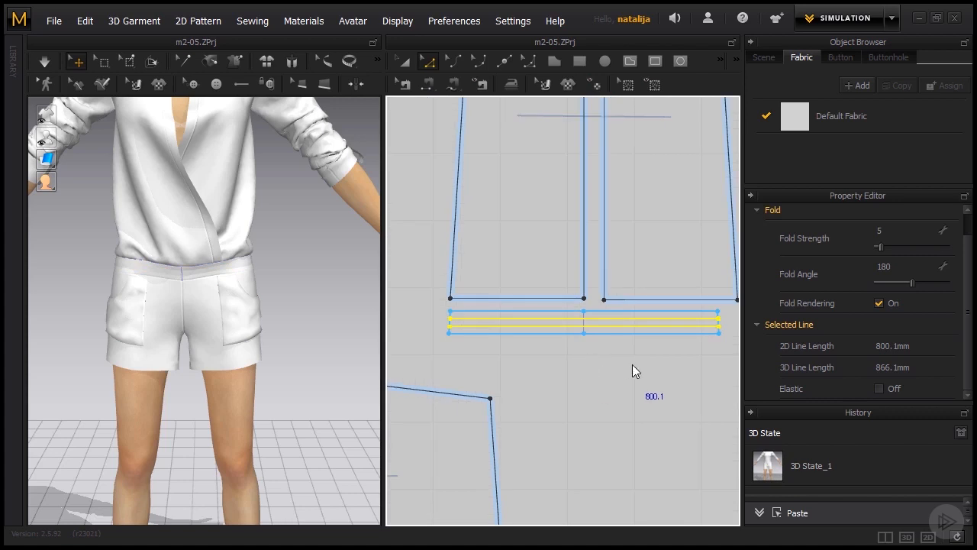
pyautogui.click(633, 364)
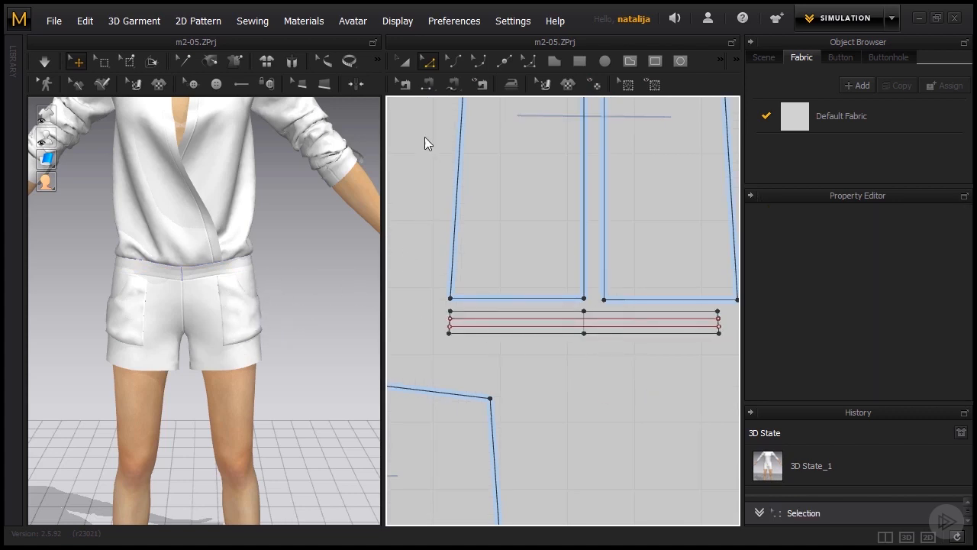
# - Create a Layer Clone (Over) of the front waistband and place it in the empty area below the front shorts pieces
pyautogui.click(404, 62)
pyautogui.scroll(-6, 451, 312)
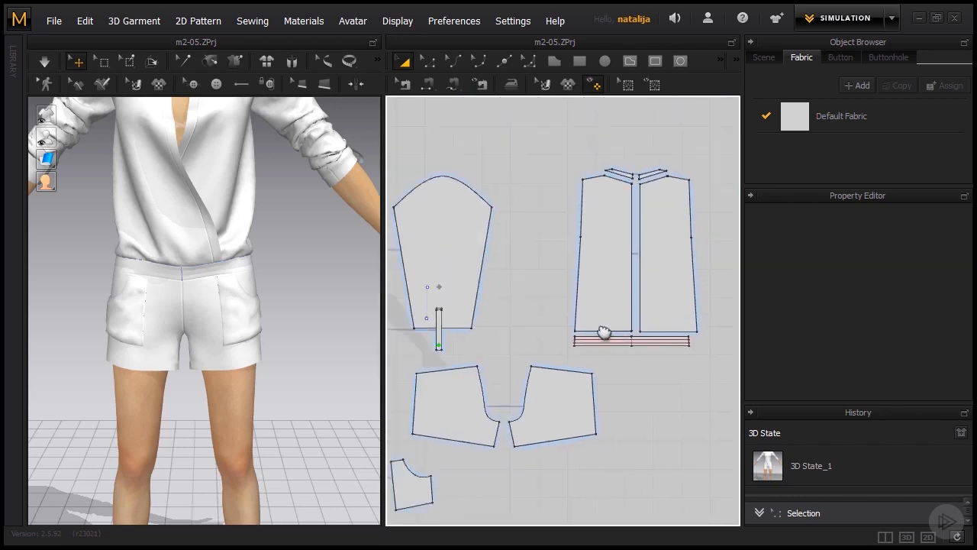
pyautogui.moveTo(519, 346); pyautogui.dragTo(677, 359, button='right')
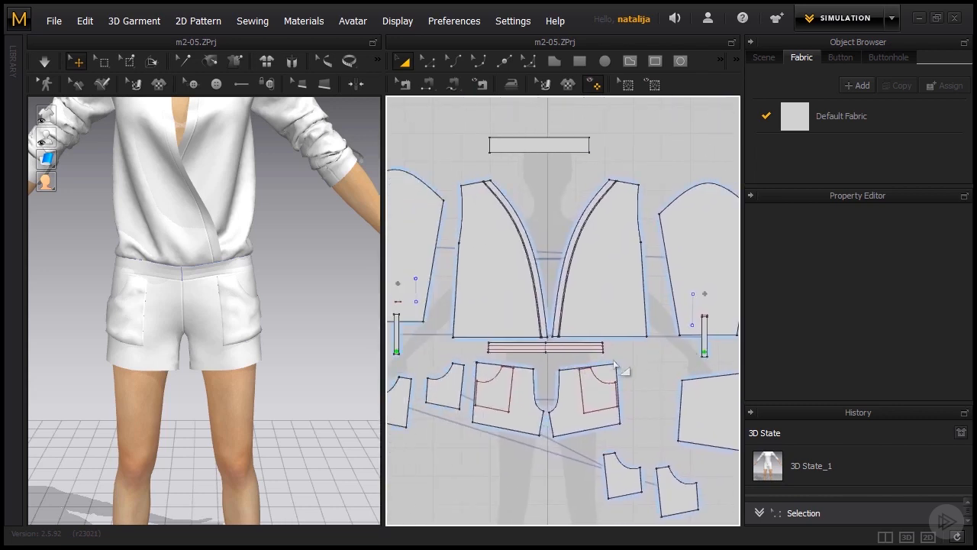
pyautogui.scroll(2, 545, 369)
pyautogui.scroll(3, 592, 352)
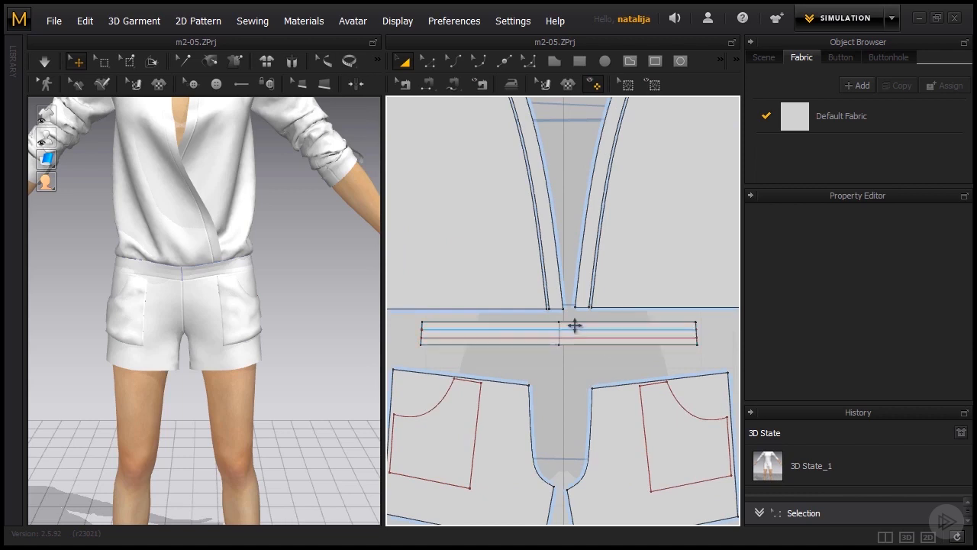
pyautogui.click(574, 326)
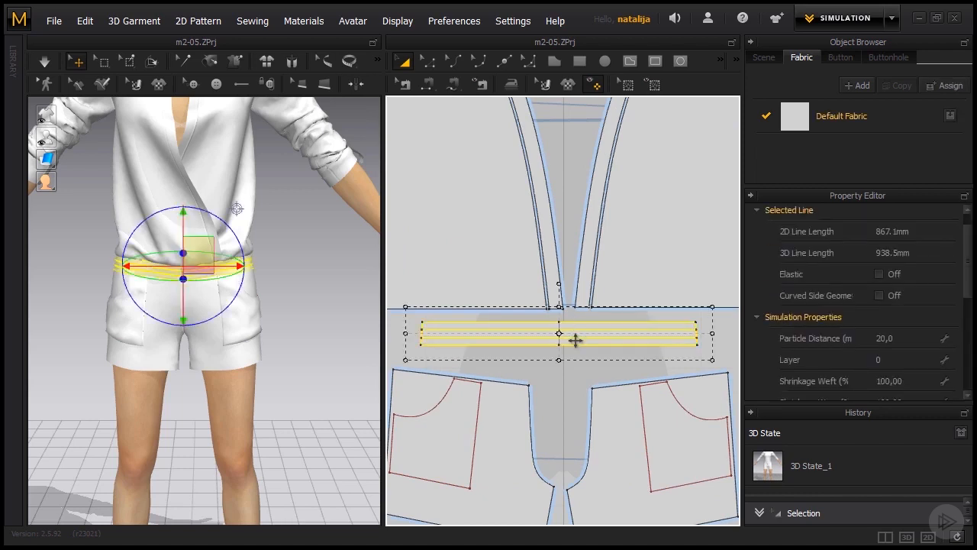
pyautogui.click(569, 390)
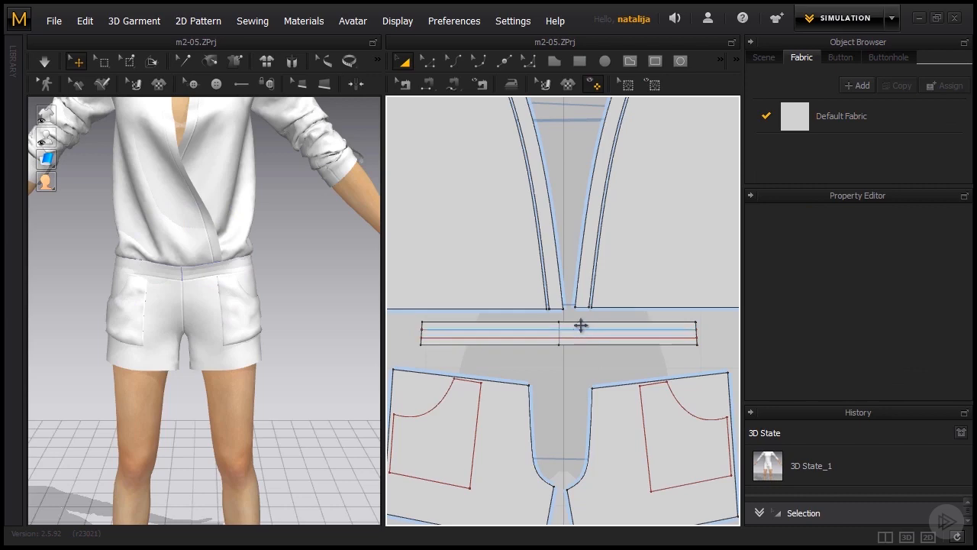
pyautogui.click(580, 323)
pyautogui.rightClick(580, 325)
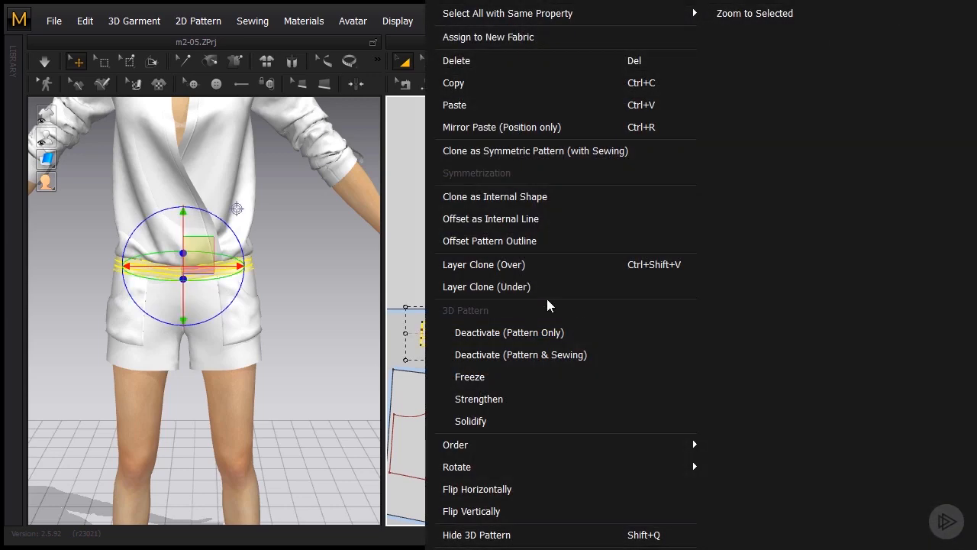
pyautogui.click(525, 265)
pyautogui.scroll(-5, 548, 305)
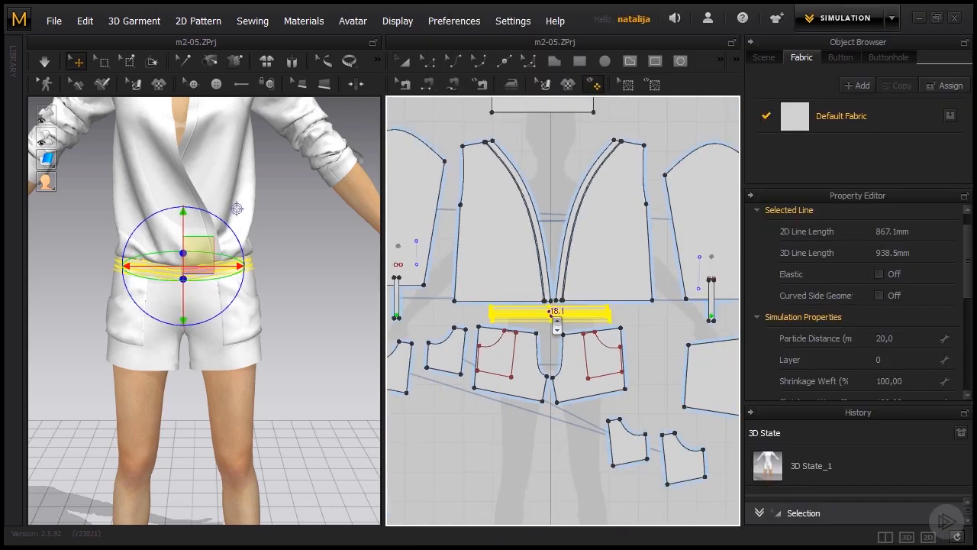
pyautogui.scroll(-3, 556, 322)
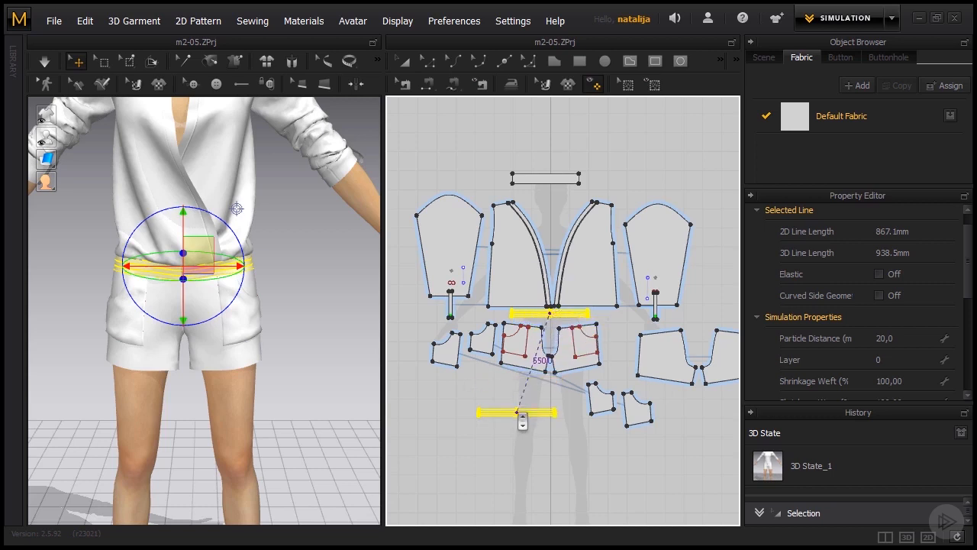
pyautogui.click(497, 408)
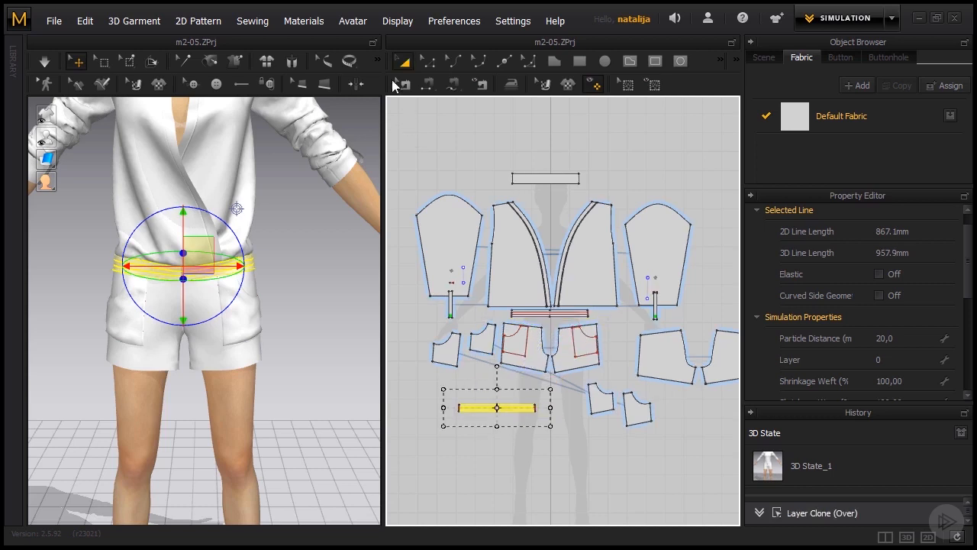
# - Move the front shorts pieces and the pocket pieces lower in the 2D layout to free space under the front waistband
pyautogui.moveTo(616, 322); pyautogui.dragTo(540, 355)
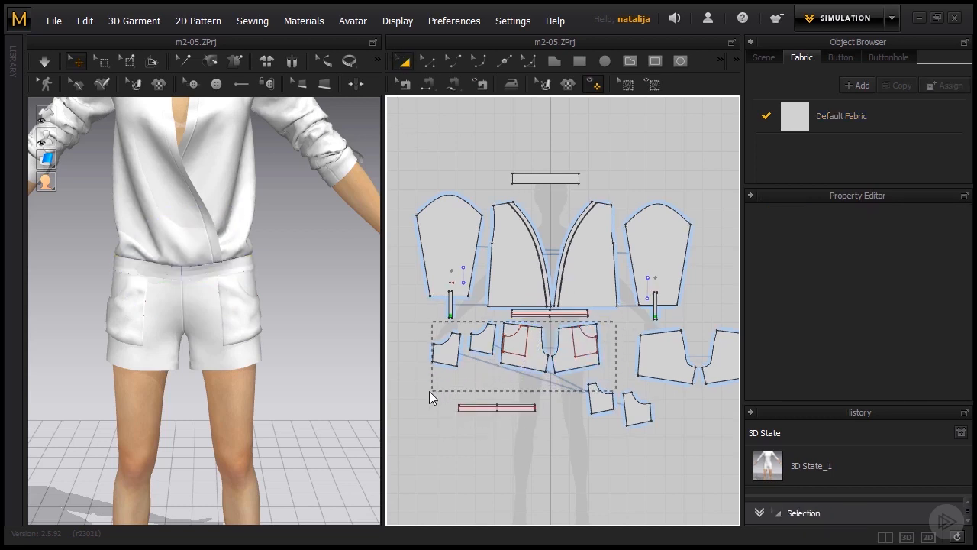
pyautogui.moveTo(429, 390); pyautogui.dragTo(430, 391)
pyautogui.moveTo(530, 343); pyautogui.dragTo(526, 372)
pyautogui.moveTo(645, 421); pyautogui.dragTo(662, 431)
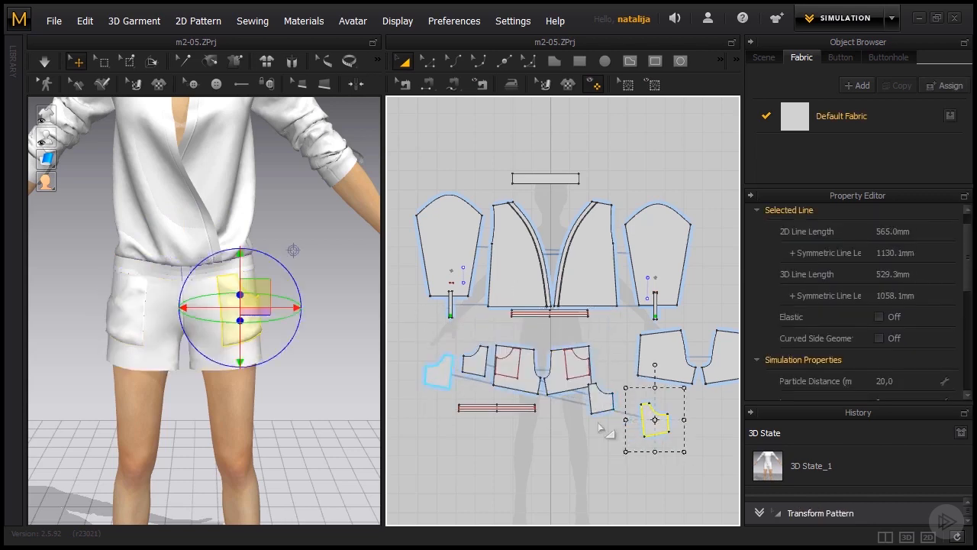
pyautogui.moveTo(602, 406); pyautogui.dragTo(612, 422)
pyautogui.click(550, 429)
# - Move the cloned front waistband up between the original waistband and the front shorts pieces
pyautogui.moveTo(546, 401); pyautogui.dragTo(488, 414)
pyautogui.moveTo(440, 434); pyautogui.dragTo(441, 434)
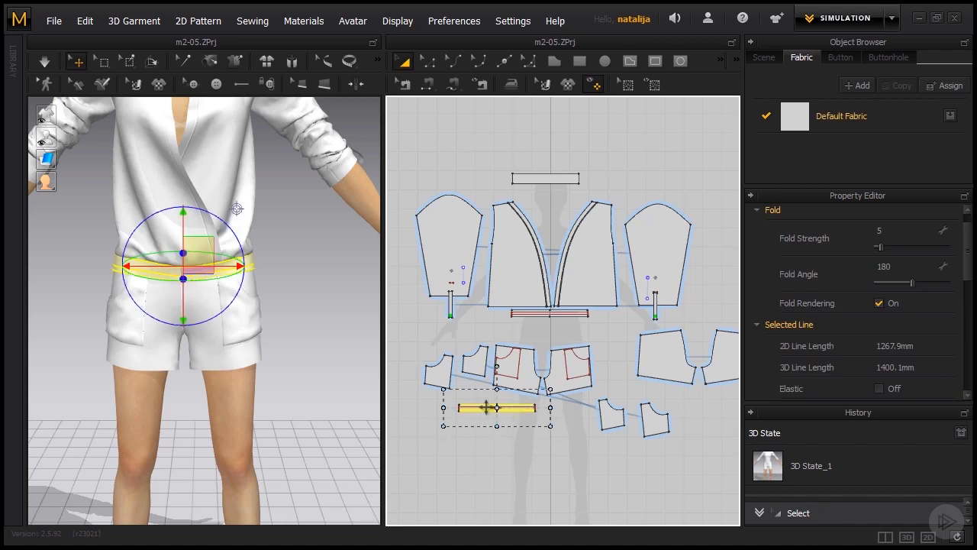
pyautogui.moveTo(528, 354); pyautogui.dragTo(530, 331)
# - Create a Layer Clone (Over) of the back waistband and place it directly below the original
pyautogui.scroll(-3, 492, 341)
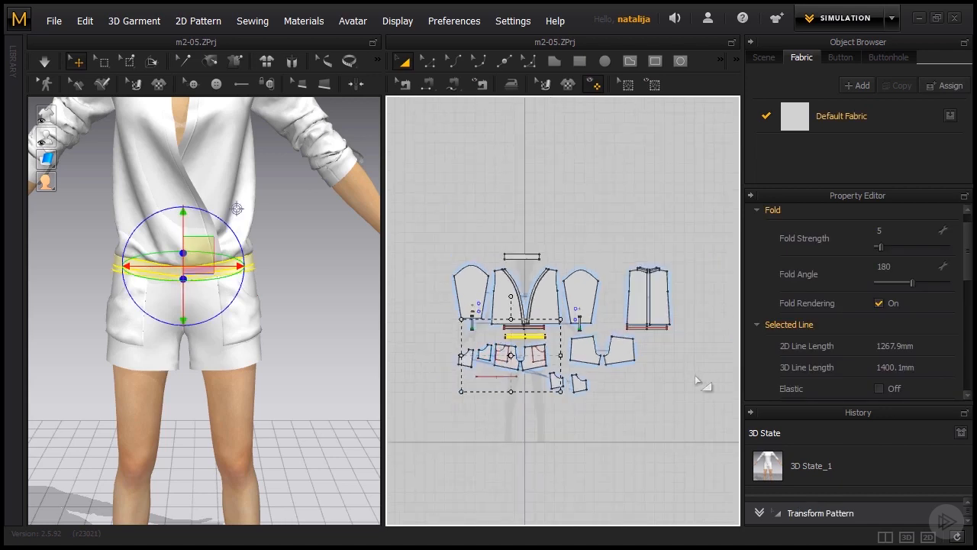
pyautogui.scroll(6, 647, 316)
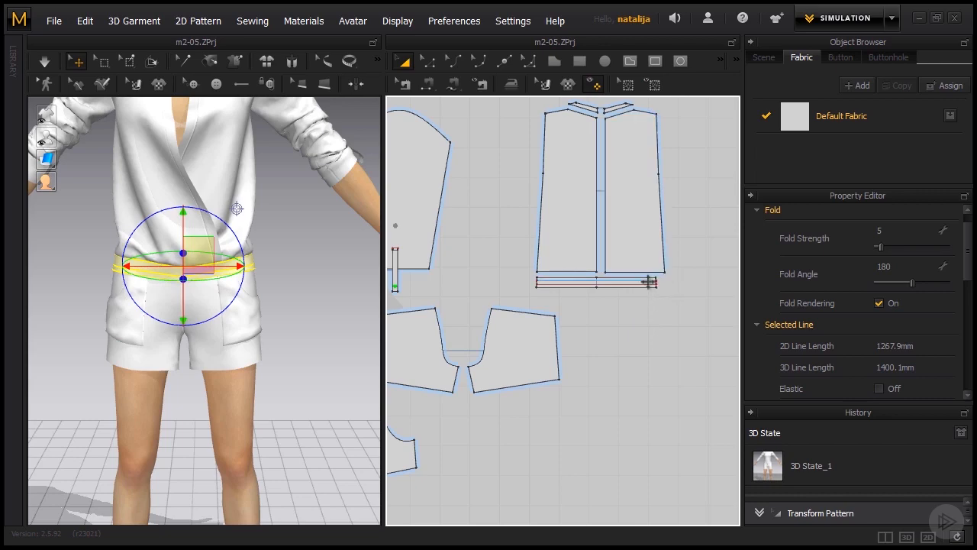
pyautogui.click(625, 280)
pyautogui.scroll(3, 573, 305)
pyautogui.click(552, 316)
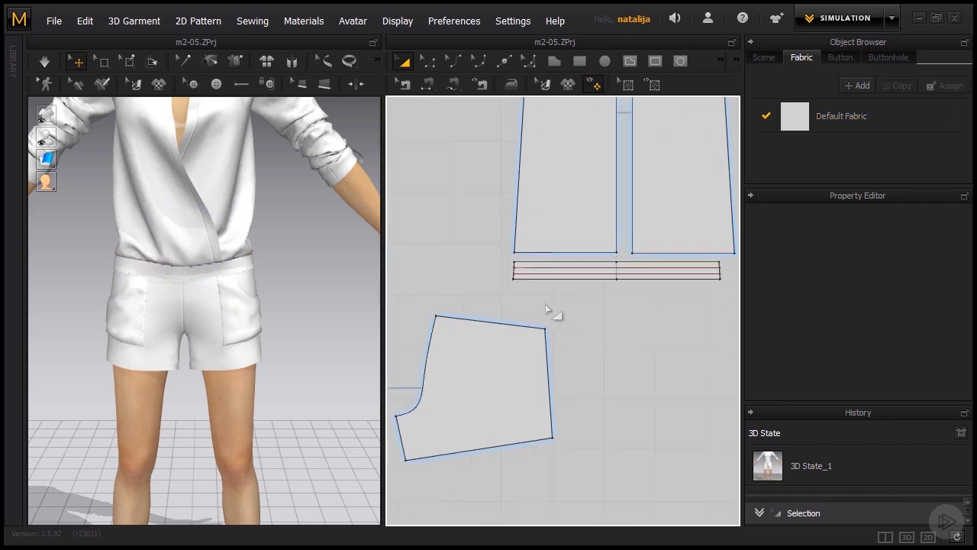
pyautogui.click(527, 280)
pyautogui.rightClick(527, 279)
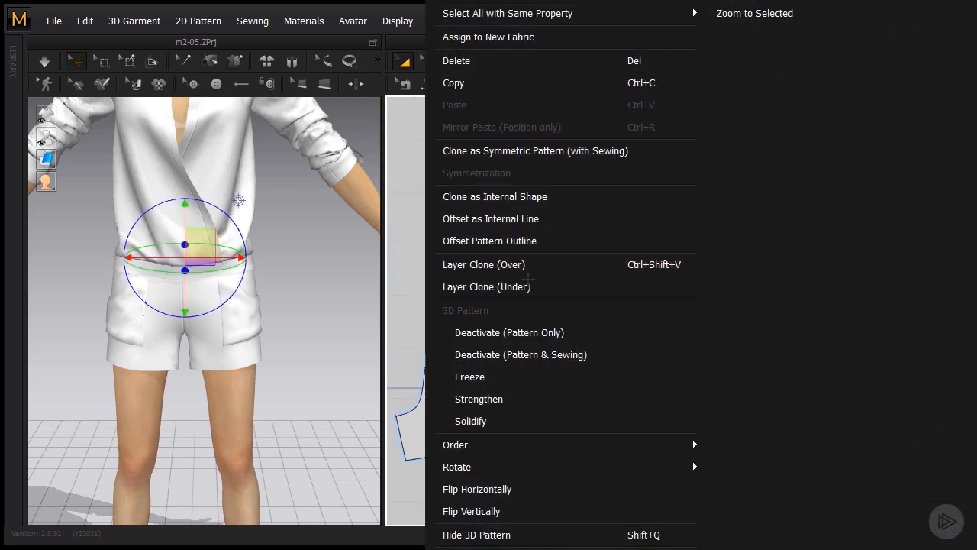
pyautogui.click(512, 264)
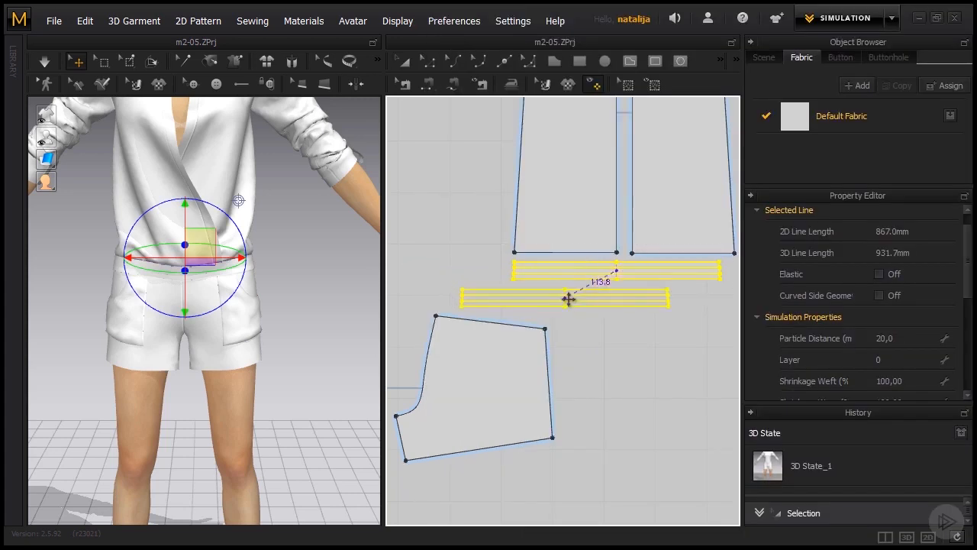
pyautogui.click(618, 305)
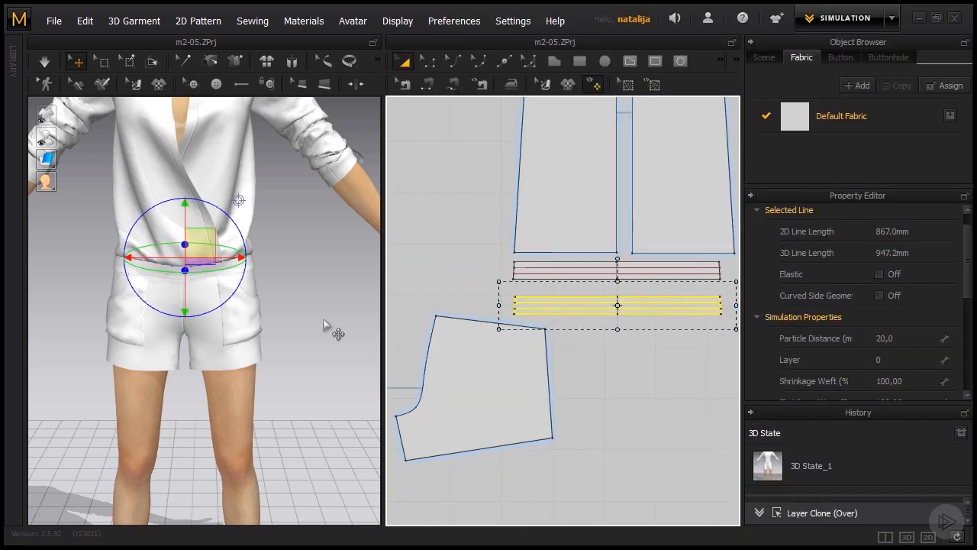
# - Simulate the garment to drape the cloned waistband layers on the avatar
pyautogui.press('space')
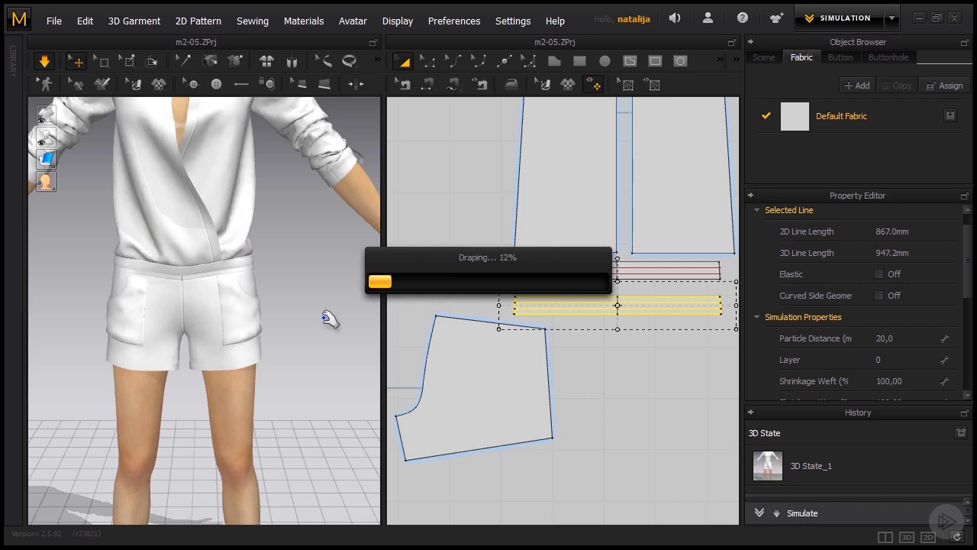
pyautogui.moveTo(316, 338); pyautogui.dragTo(467, 333, button='right')
pyautogui.click(209, 231)
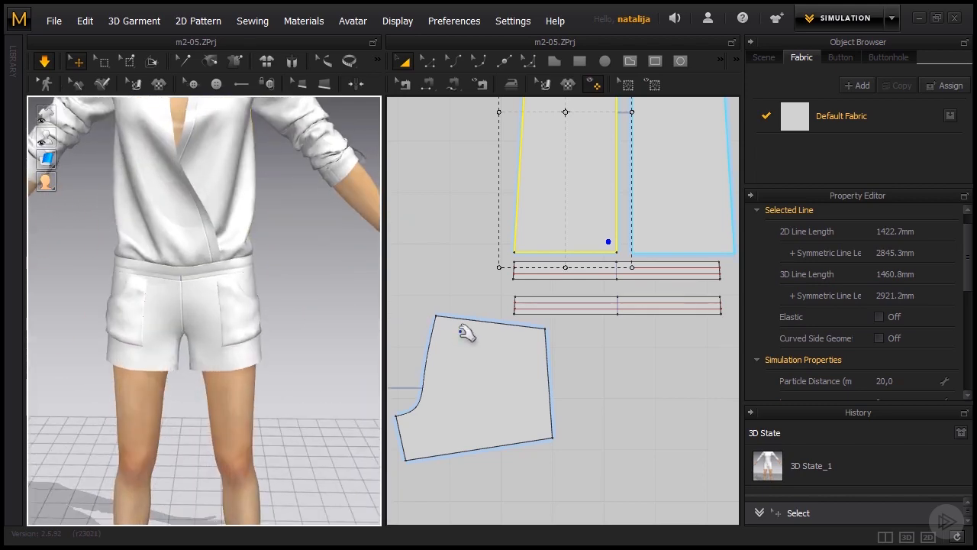
pyautogui.scroll(4, 628, 318)
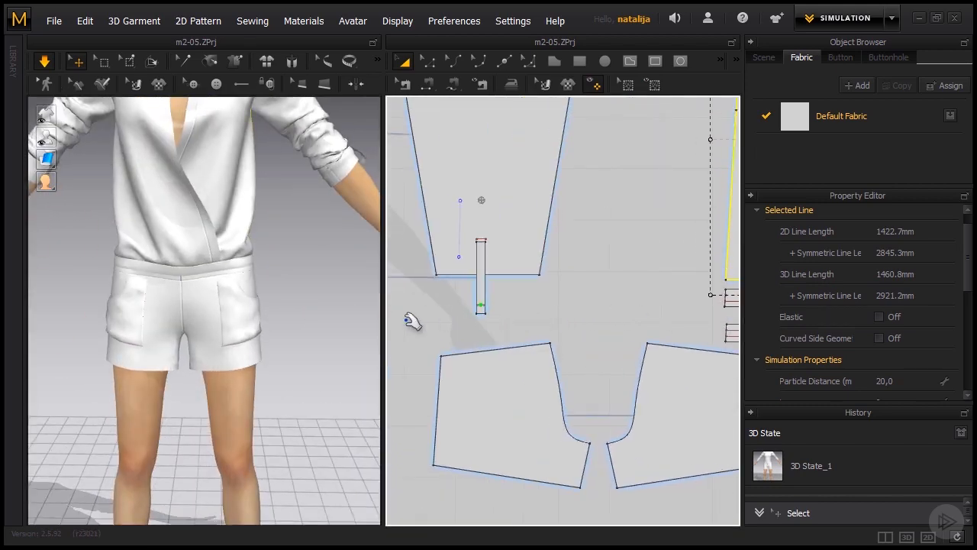
pyautogui.moveTo(407, 320); pyautogui.dragTo(708, 343, button='middle')
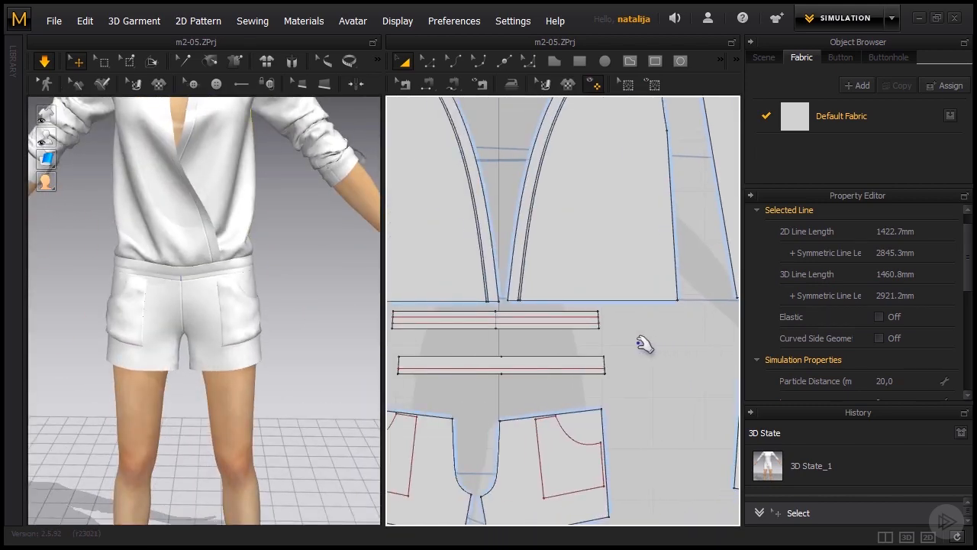
# - Delete the cloned front waistband that lies between the original front waistband and the front shorts pieces
pyautogui.scroll(-5, 556, 328)
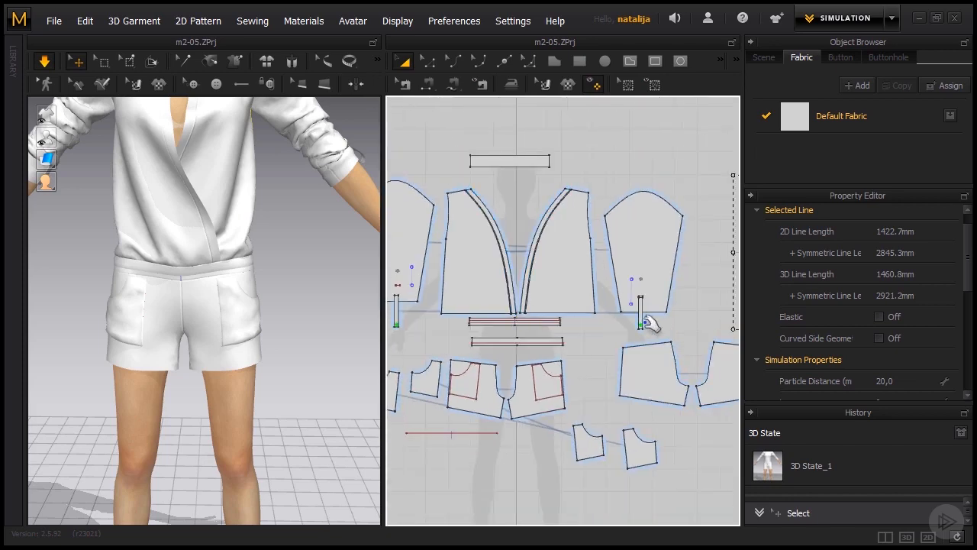
pyautogui.moveTo(693, 327)
pyautogui.mouseDown(button='middle')
pyautogui.moveTo(608, 307)
pyautogui.moveTo(689, 313)
pyautogui.mouseUp(button='middle')
pyautogui.scroll(2, 562, 315)
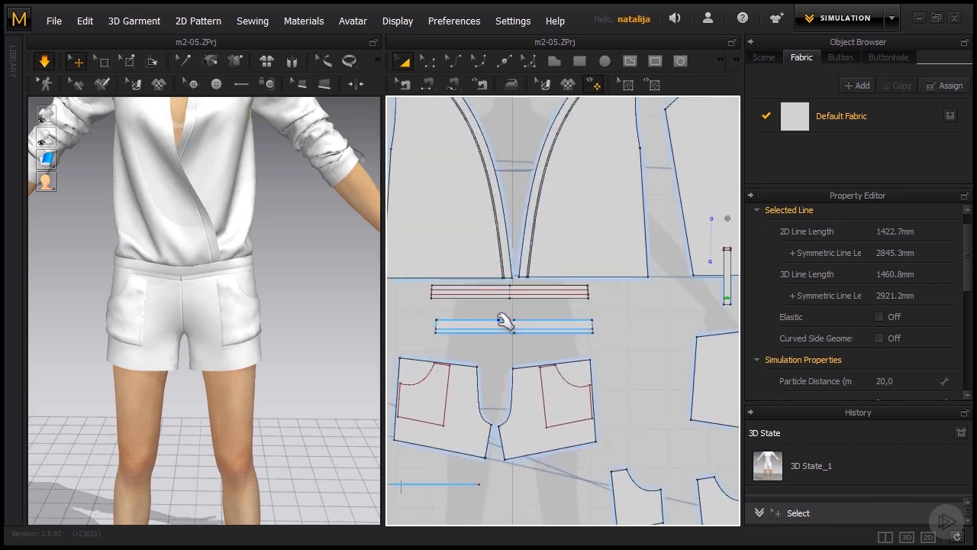
pyautogui.scroll(1, 488, 330)
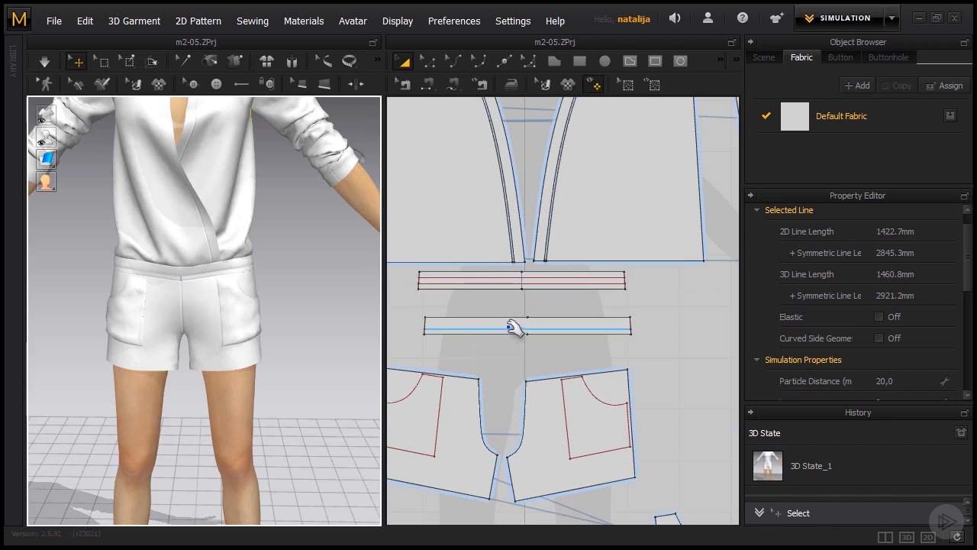
pyautogui.click(519, 324)
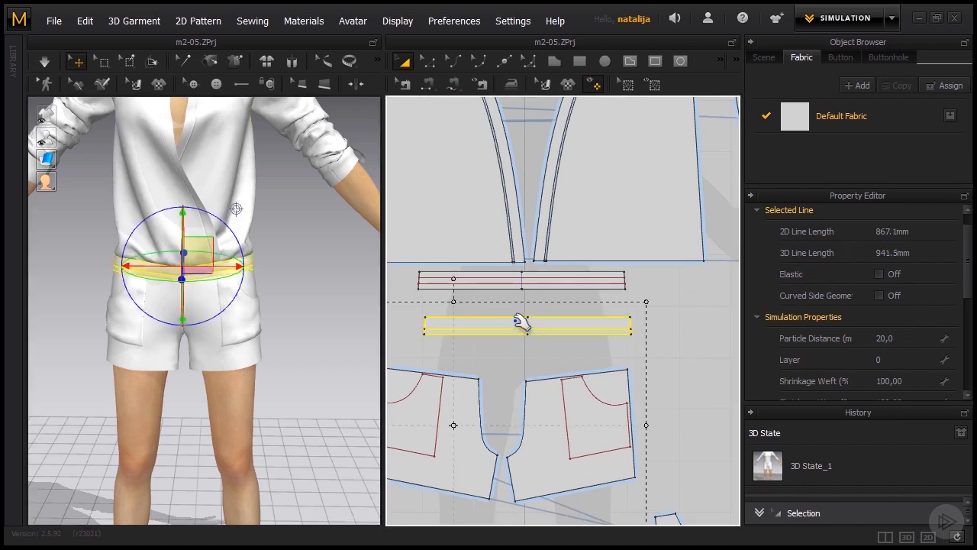
pyautogui.press('Delete')
# - Create a Layer Clone (Over) of the front waistband about 76 mm below the original and simulate the garment
pyautogui.scroll(-4, 575, 323)
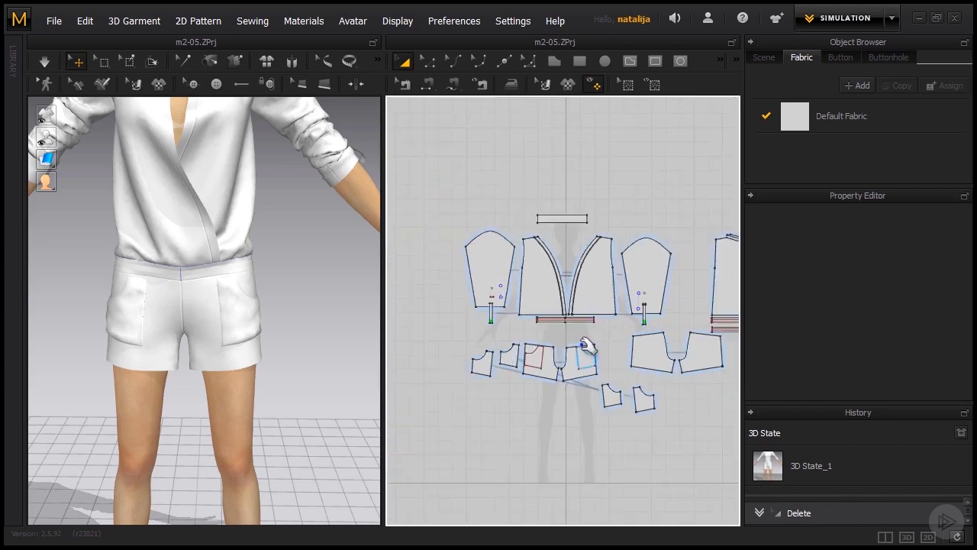
pyautogui.scroll(3, 565, 336)
pyautogui.scroll(2, 458, 266)
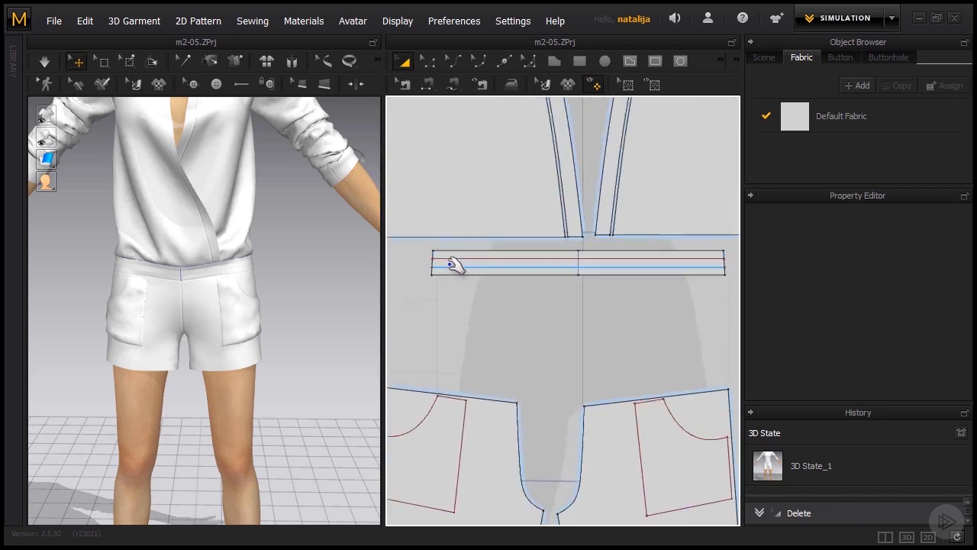
pyautogui.click(446, 275)
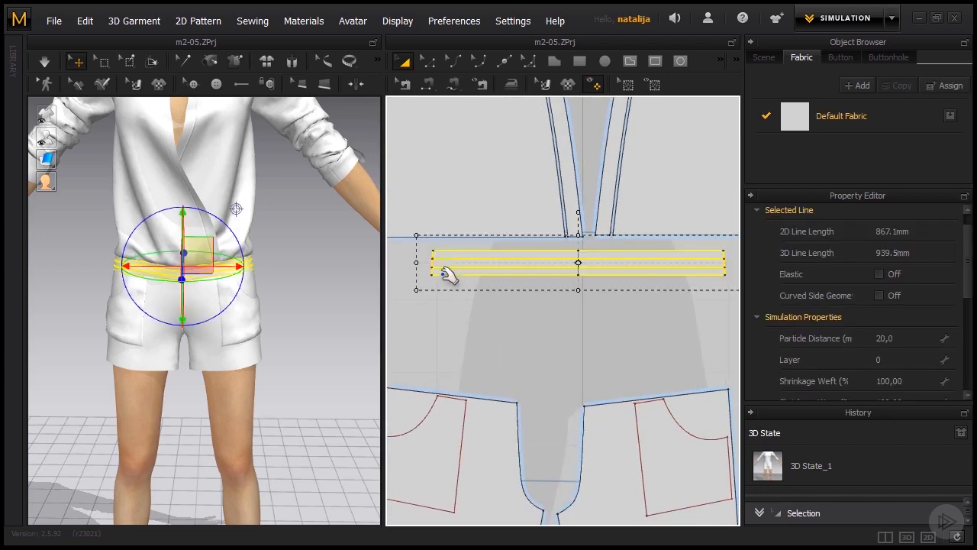
pyautogui.rightClick(524, 264)
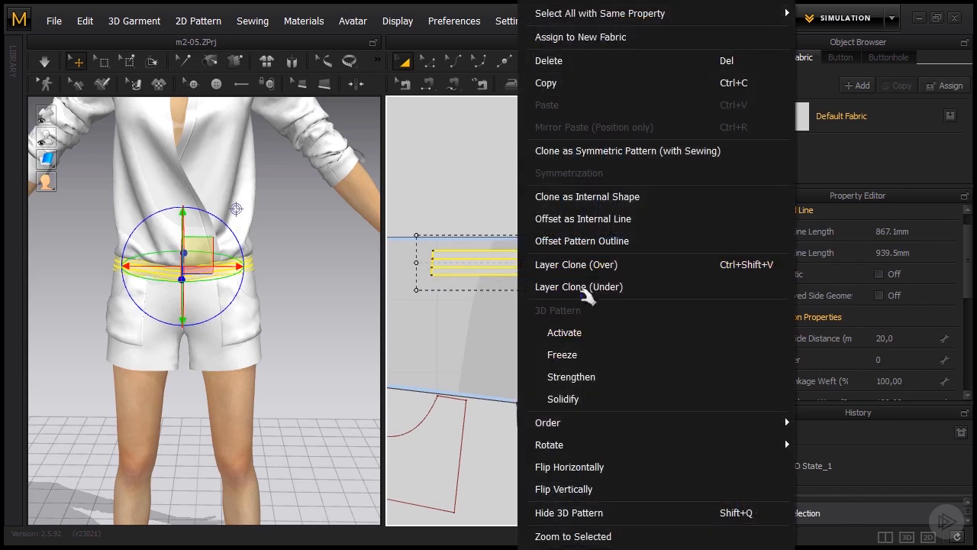
pyautogui.click(588, 262)
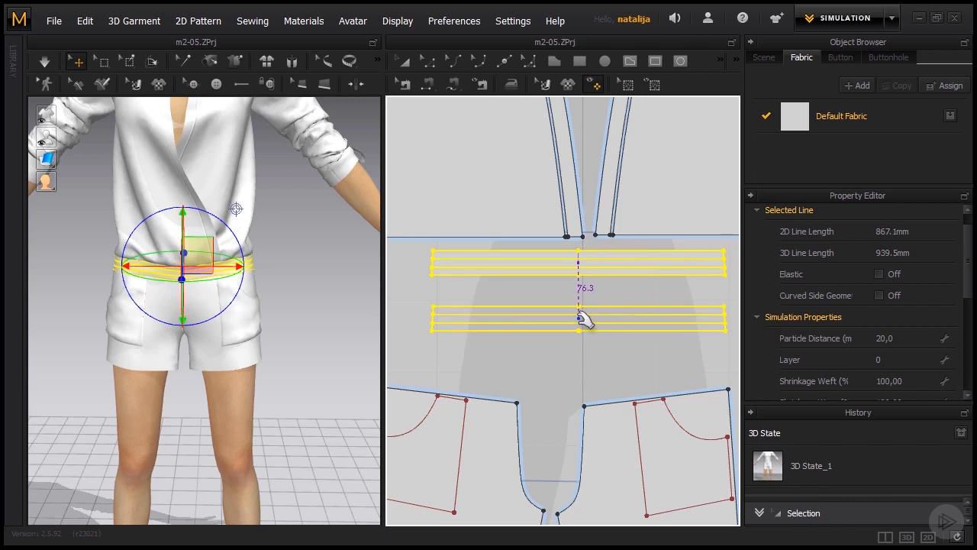
pyautogui.click(580, 318)
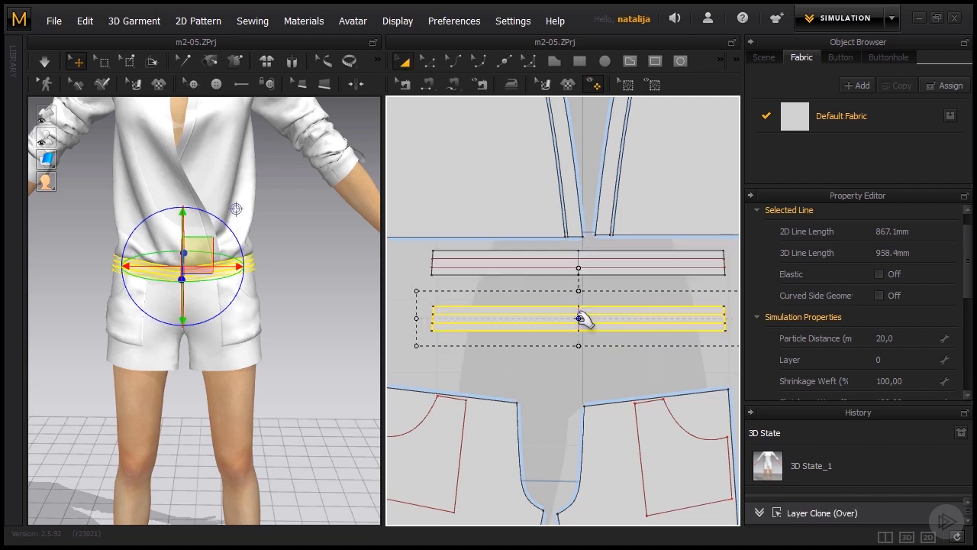
pyautogui.press('space')
pyautogui.click(300, 278)
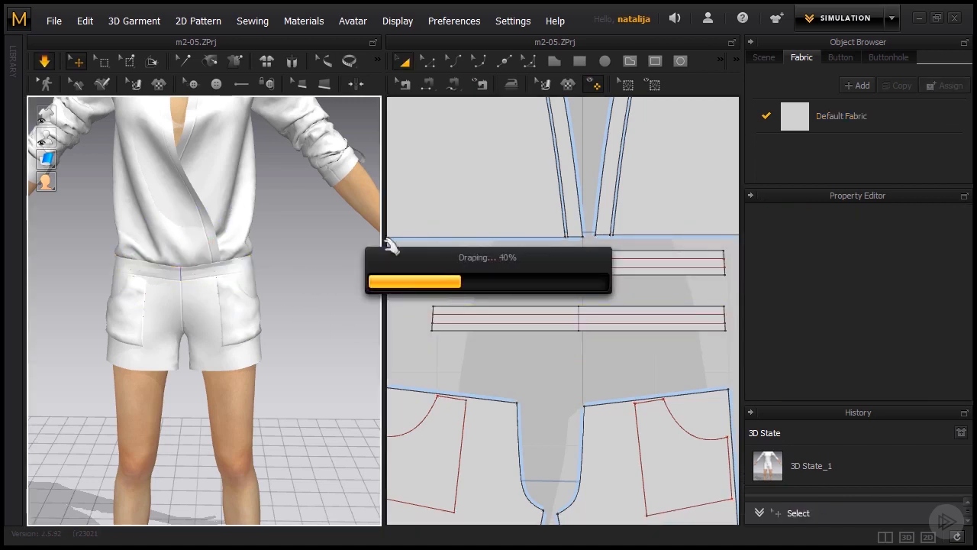
# - Widen the cloned front and back waistbands together slightly, to a combined 2D line length of about 1796 mm
pyautogui.click(584, 329)
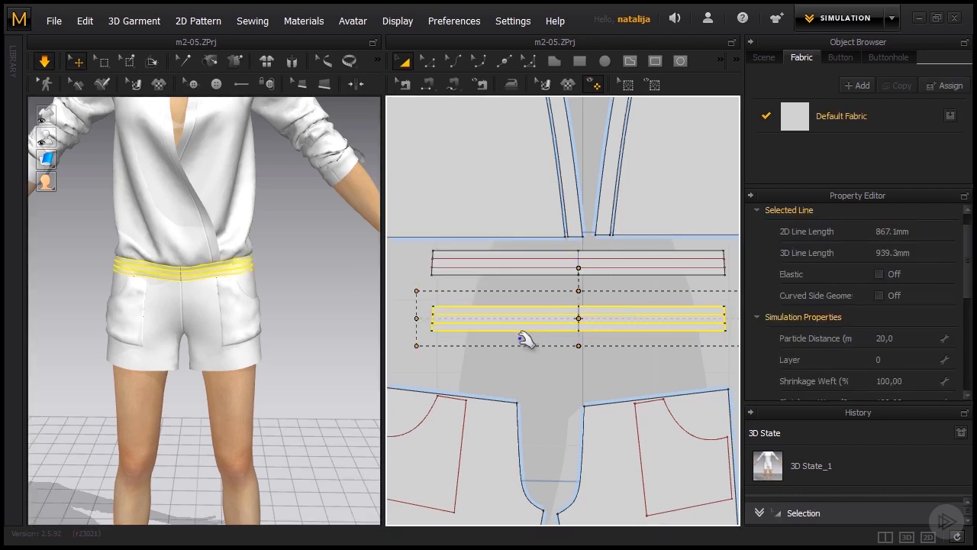
pyautogui.scroll(-5, 525, 339)
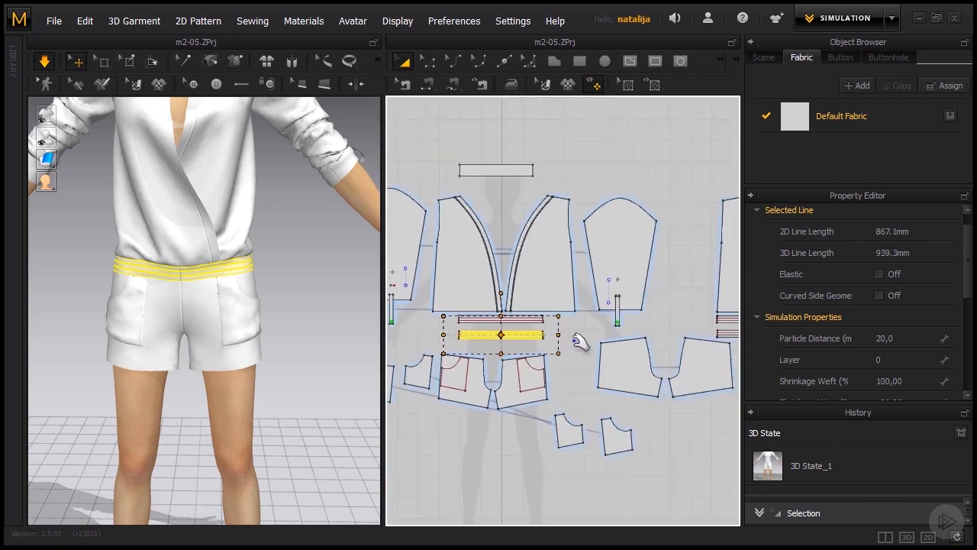
pyautogui.moveTo(580, 342); pyautogui.dragTo(500, 336, button='right')
pyautogui.moveTo(715, 354); pyautogui.dragTo(694, 353, button='right')
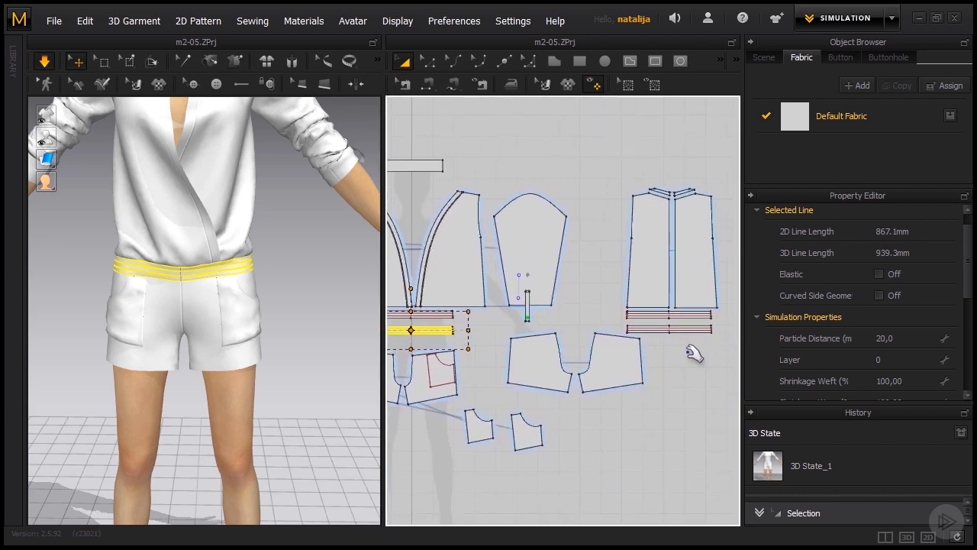
pyautogui.scroll(6, 691, 338)
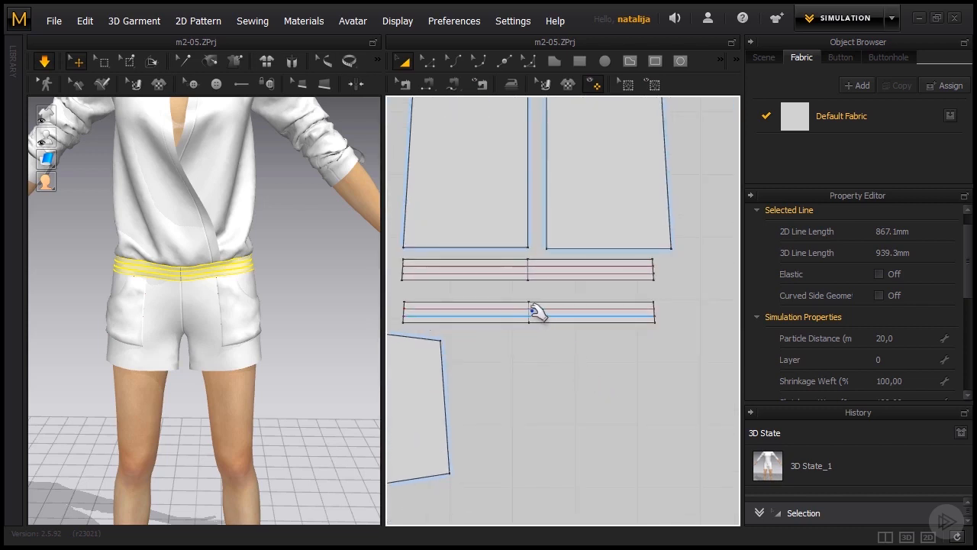
pyautogui.scroll(3, 534, 317)
pyautogui.click(532, 323)
pyautogui.scroll(-5, 534, 328)
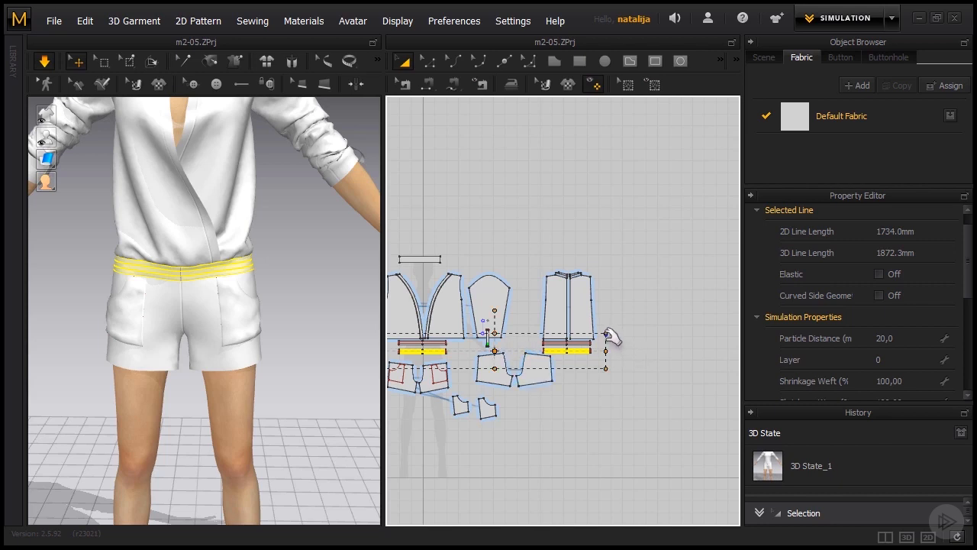
pyautogui.moveTo(615, 337); pyautogui.dragTo(618, 335)
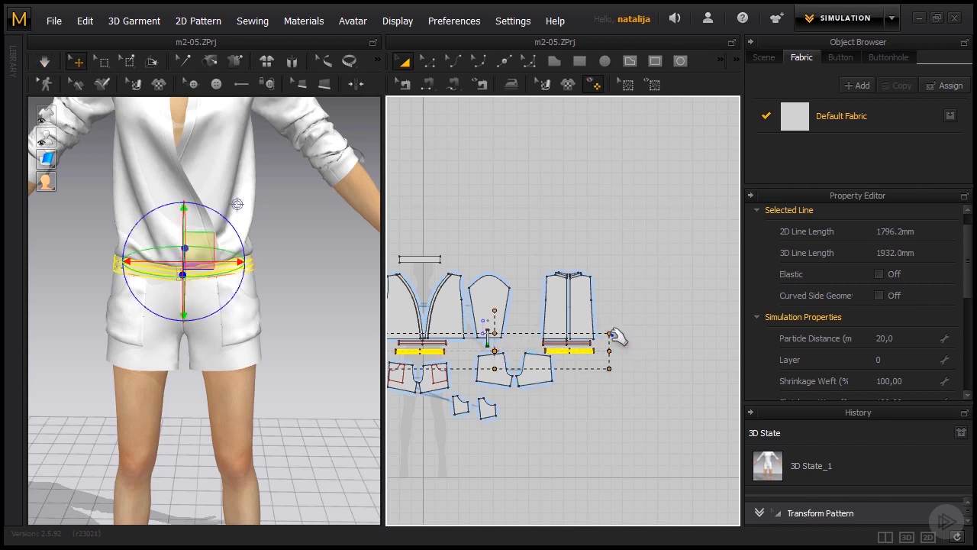
pyautogui.click(322, 309)
pyautogui.moveTo(280, 354); pyautogui.dragTo(316, 338, button='right')
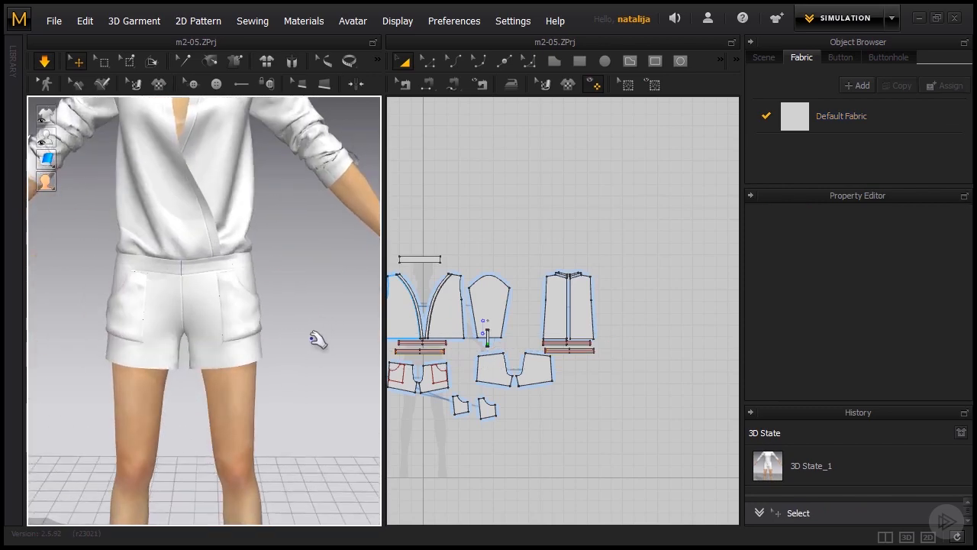
# - Turn on Elastic for the two internal lines of the cloned front waistband using Edit Pattern
pyautogui.click(250, 235)
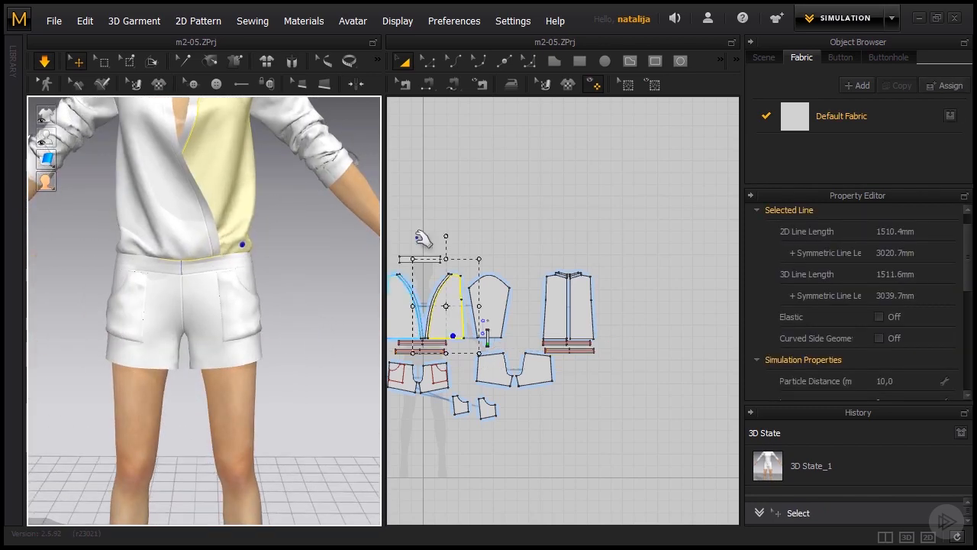
pyautogui.moveTo(463, 229); pyautogui.dragTo(554, 222, button='middle')
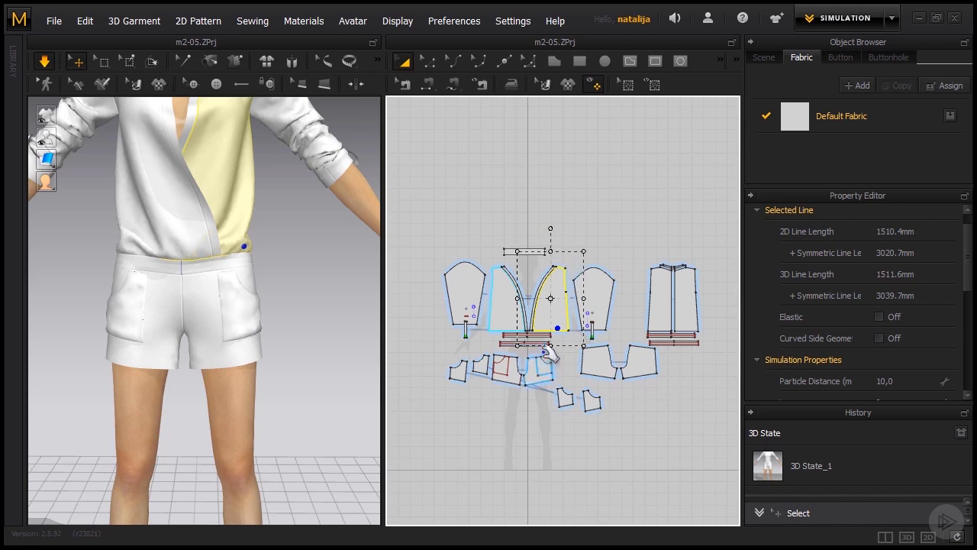
pyautogui.scroll(3, 548, 363)
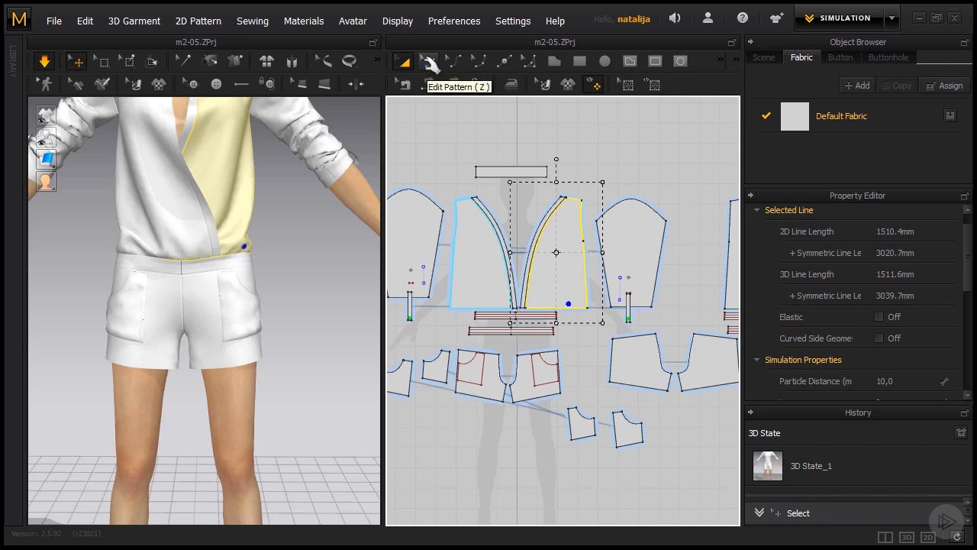
pyautogui.click(429, 63)
pyautogui.scroll(5, 480, 348)
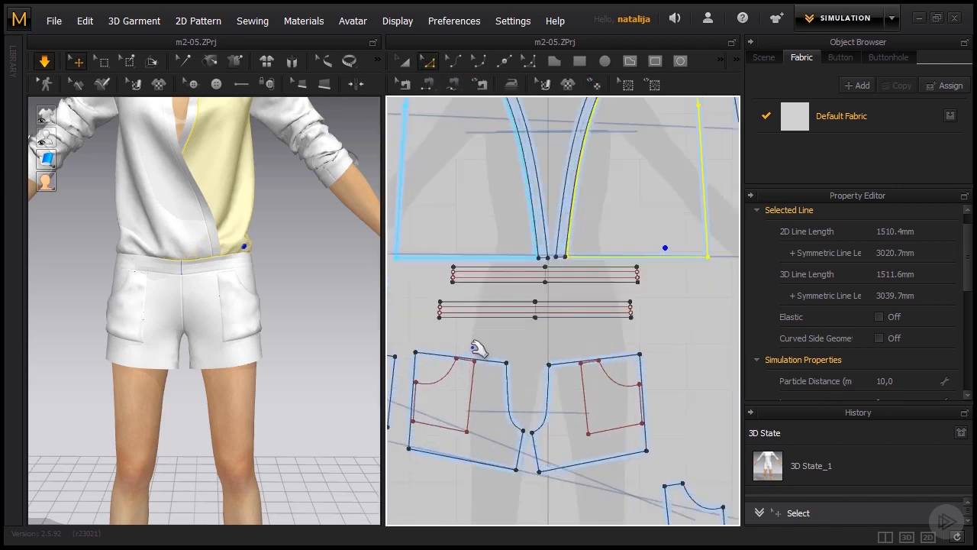
pyautogui.scroll(1, 478, 348)
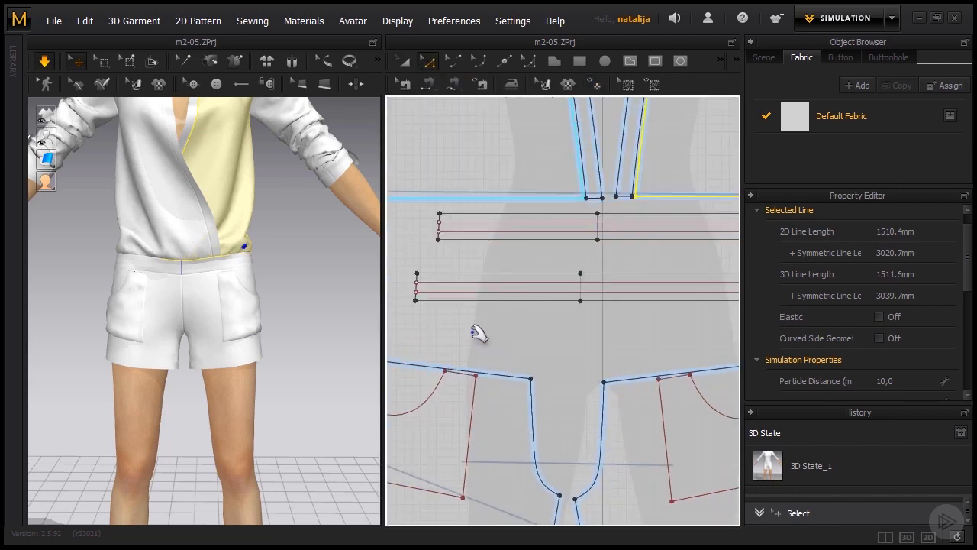
pyautogui.click(477, 282)
pyautogui.keyDown('shift'); pyautogui.click(477, 290); pyautogui.keyUp('shift')
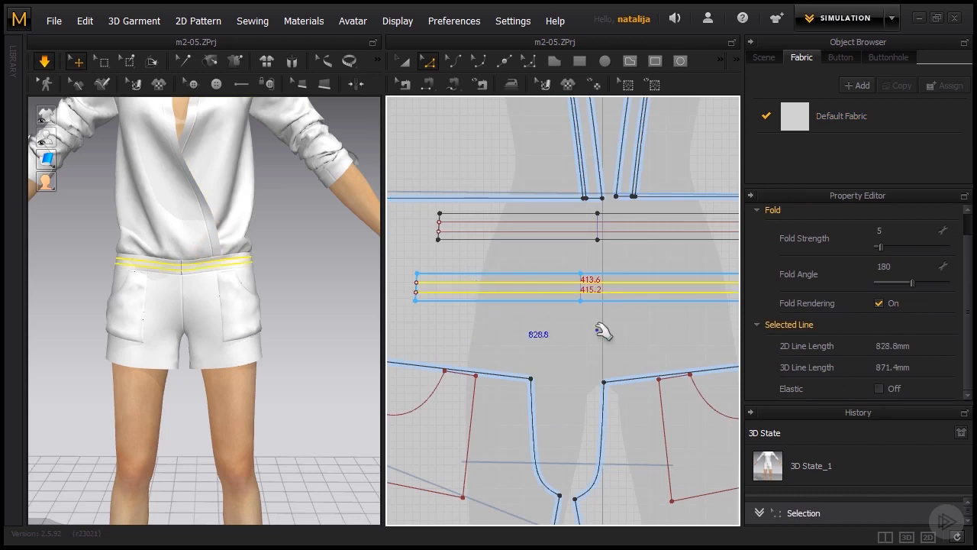
pyautogui.click(880, 388)
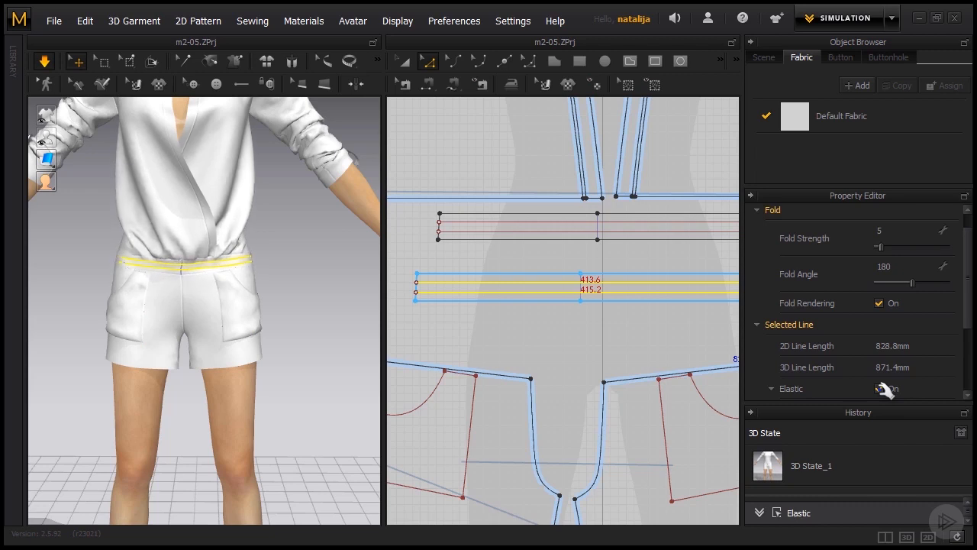
# - Set the elastic strength to 7 and the ratio to 108 for the cloned front waistband's two internal lines
pyautogui.moveTo(971, 279); pyautogui.dragTo(973, 336)
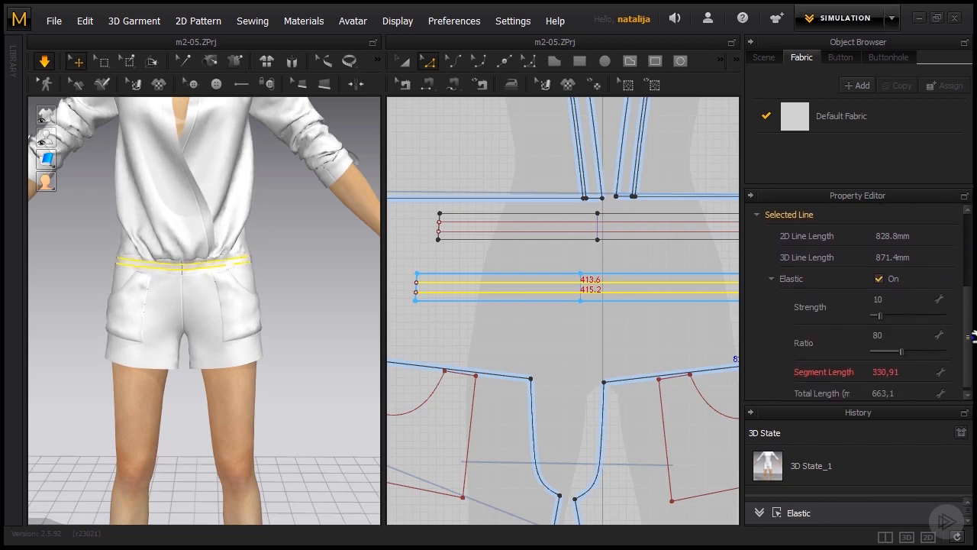
pyautogui.click(883, 315)
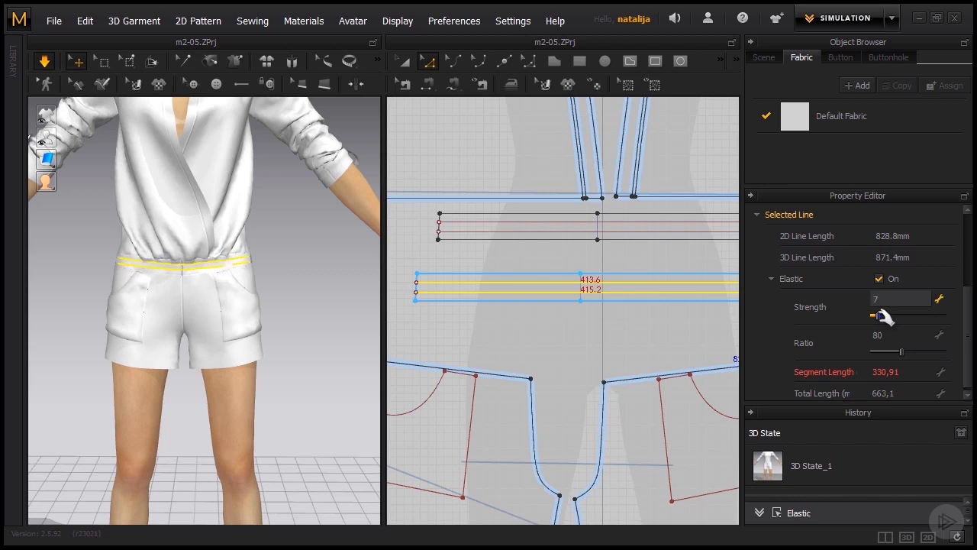
pyautogui.moveTo(883, 317); pyautogui.dragTo(882, 316)
pyautogui.moveTo(905, 353); pyautogui.dragTo(915, 355)
pyautogui.click(306, 278)
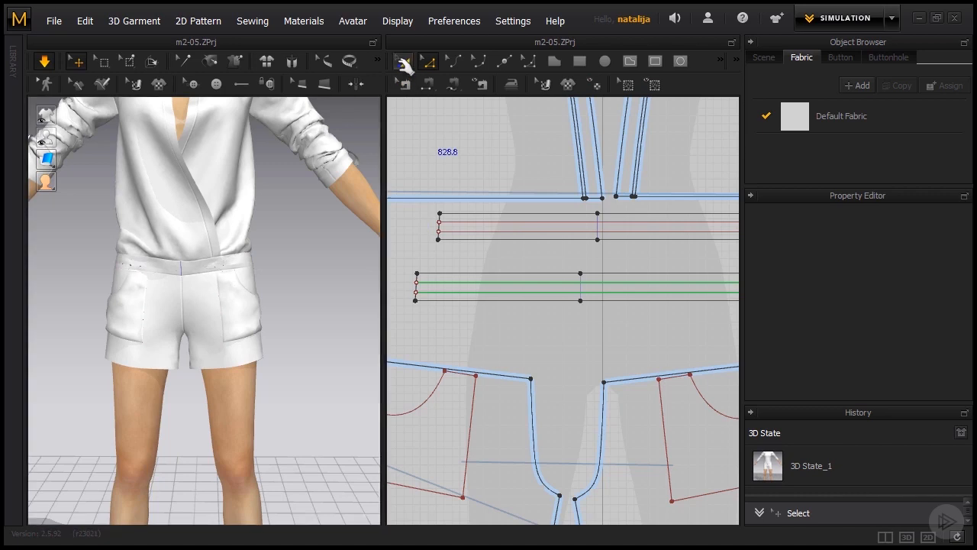
# - Set the particle distance of the cloned front and back waistbands to 10 mm
pyautogui.click(403, 61)
pyautogui.click(503, 281)
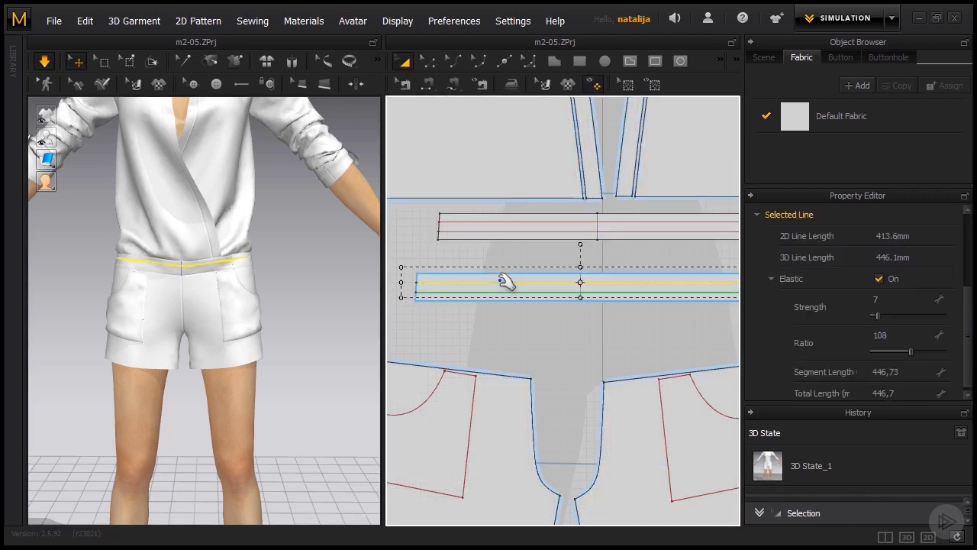
pyautogui.moveTo(968, 301); pyautogui.dragTo(960, 278)
pyautogui.click(662, 325)
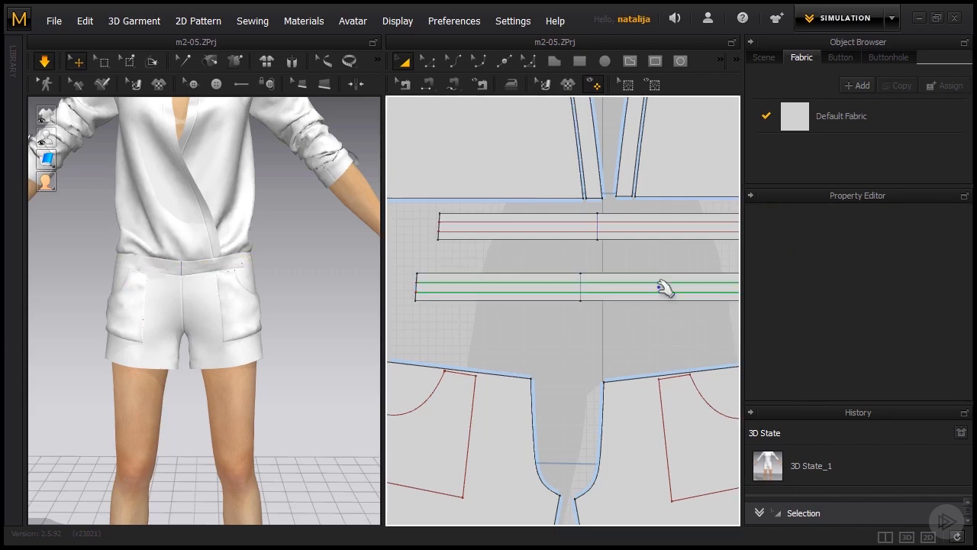
pyautogui.click(661, 278)
pyautogui.scroll(-5, 481, 284)
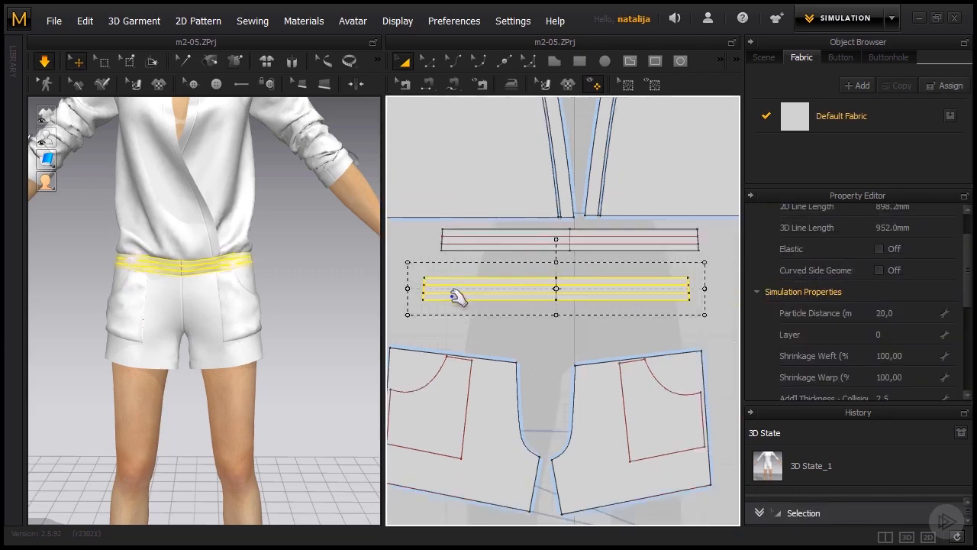
pyautogui.scroll(-2, 618, 324)
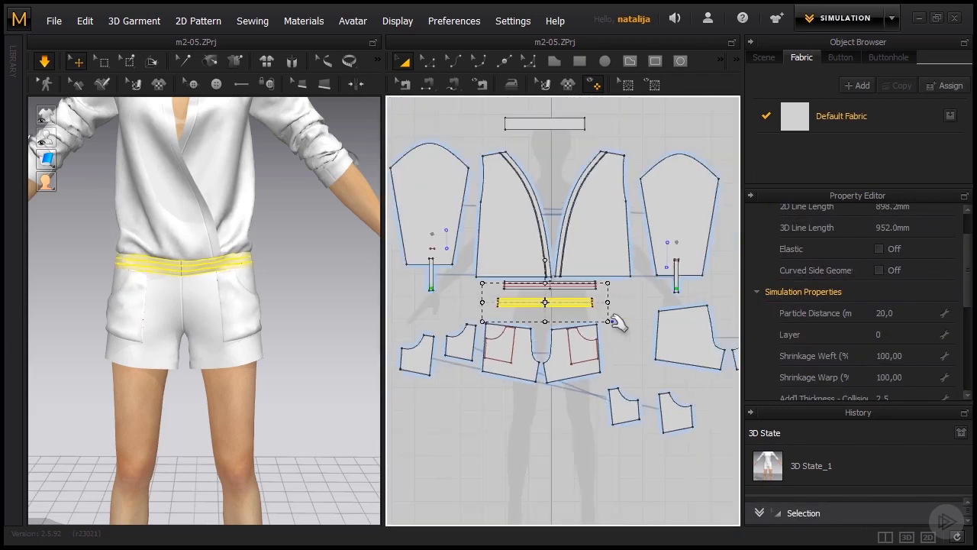
pyautogui.moveTo(619, 303); pyautogui.dragTo(558, 299, button='middle')
pyautogui.scroll(-3, 553, 298)
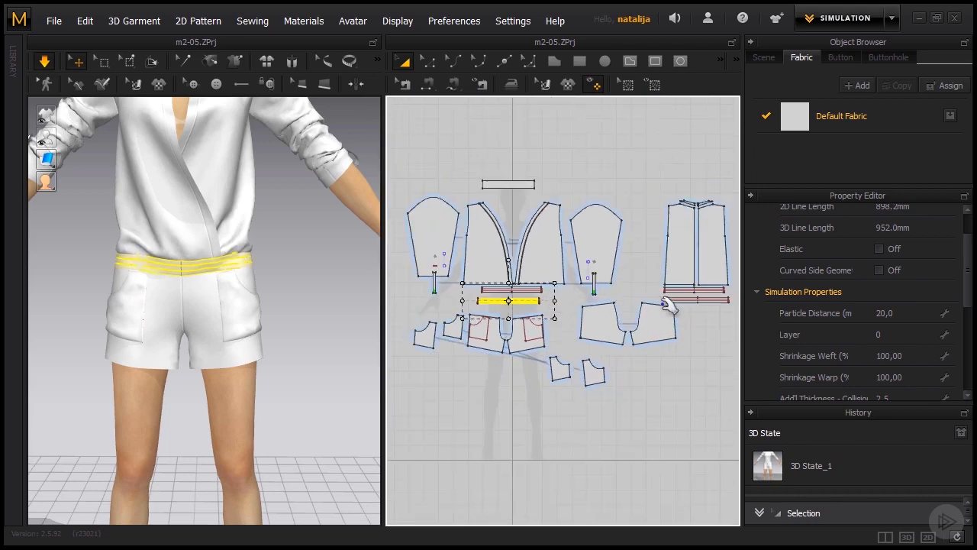
pyautogui.scroll(2, 697, 307)
pyautogui.scroll(2, 698, 308)
pyautogui.scroll(2, 656, 298)
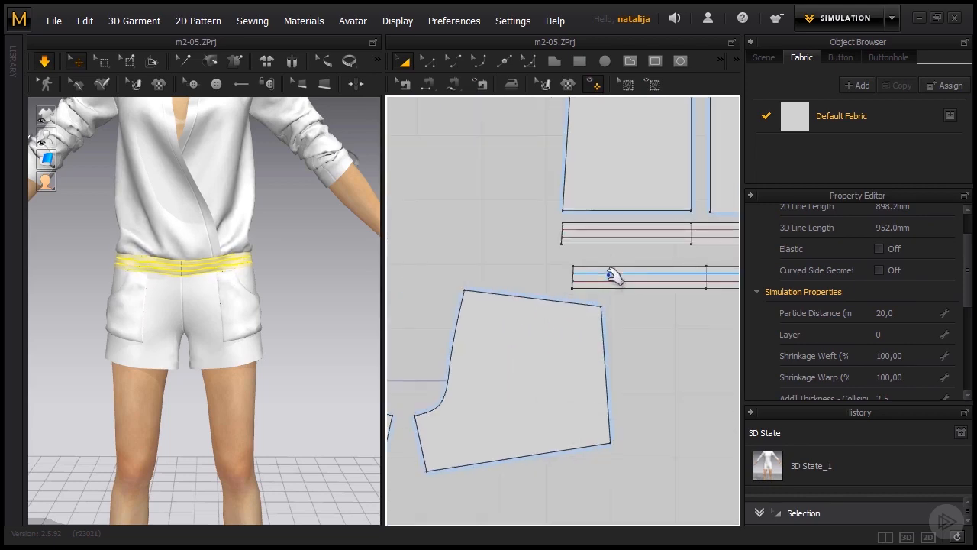
pyautogui.click(612, 271)
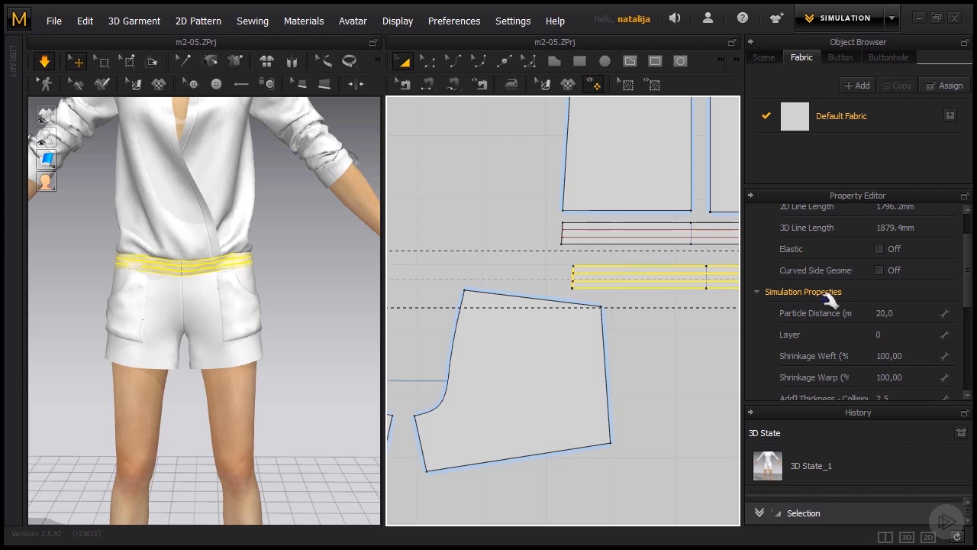
pyautogui.click(910, 312)
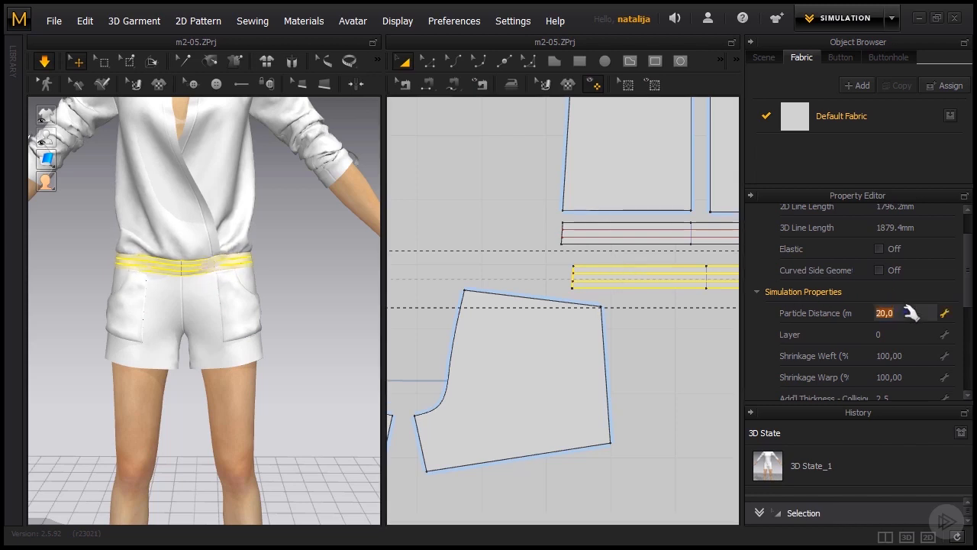
pyautogui.write('10')
pyautogui.press('Return')
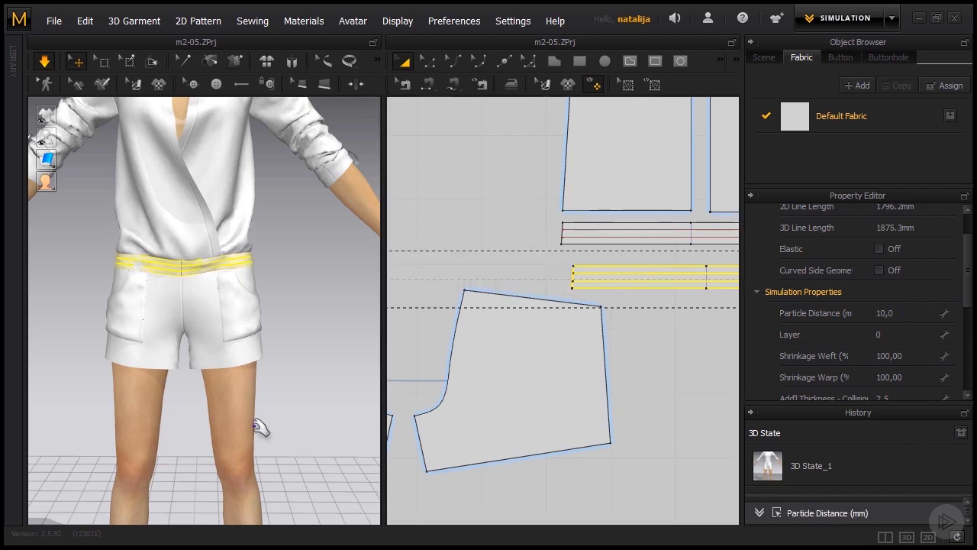
# - Inspect the waistband's drape from the front and side in 3D and stop the simulation
pyautogui.scroll(1, 167, 331)
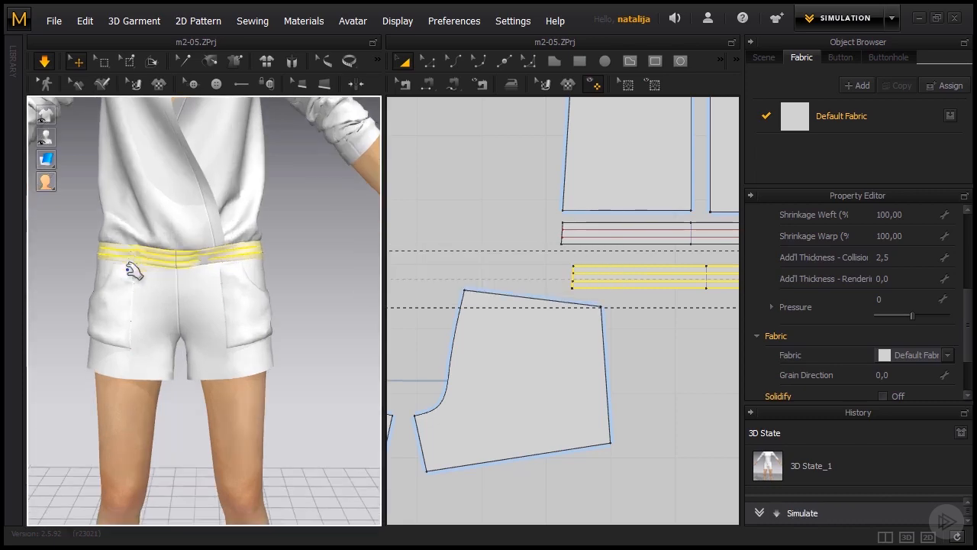
pyautogui.moveTo(129, 267); pyautogui.dragTo(216, 319, button='right')
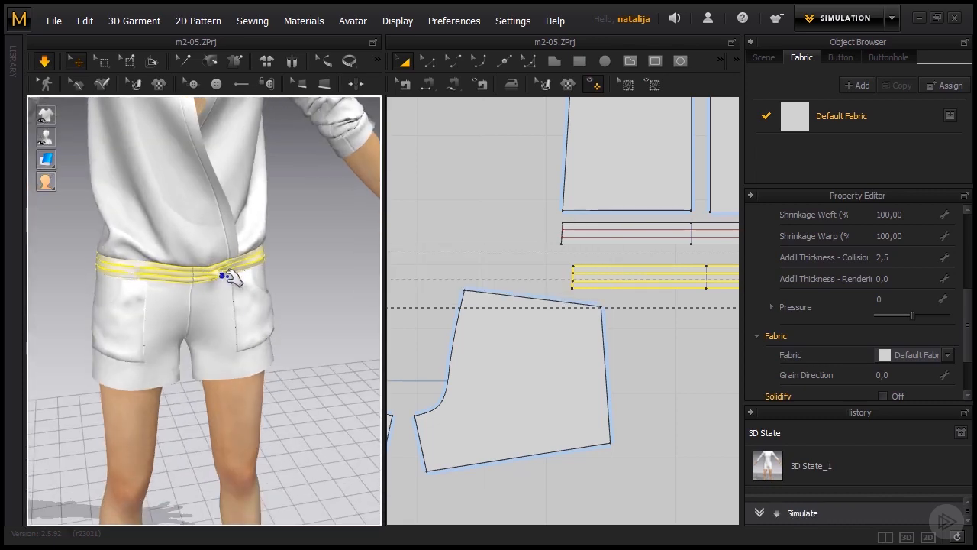
pyautogui.moveTo(233, 280); pyautogui.dragTo(177, 307, button='right')
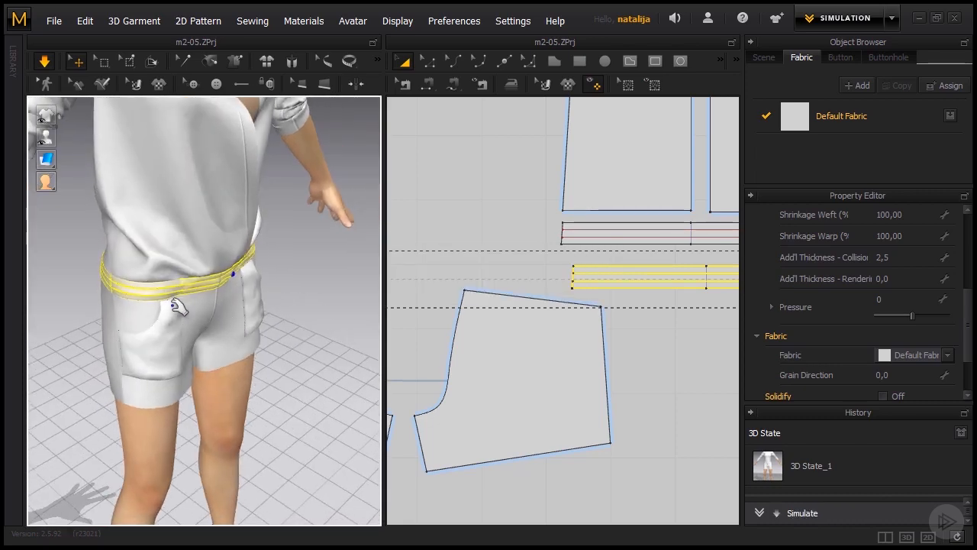
pyautogui.click(180, 291)
pyautogui.click(282, 325)
pyautogui.moveTo(282, 325)
pyautogui.mouseDown(button='right')
pyautogui.moveTo(217, 342)
pyautogui.moveTo(283, 325)
pyautogui.mouseUp(button='right')
# - Move the cloned front waistband slightly outward from the body in 3D and simulate the garment
pyautogui.scroll(-5, 562, 348)
pyautogui.moveTo(473, 334); pyautogui.dragTo(508, 332, button='middle')
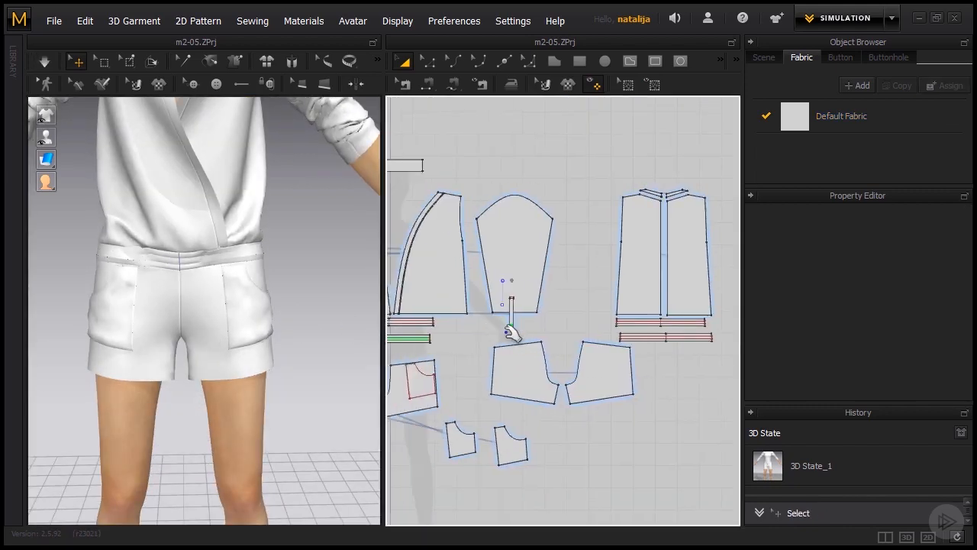
pyautogui.scroll(5, 445, 338)
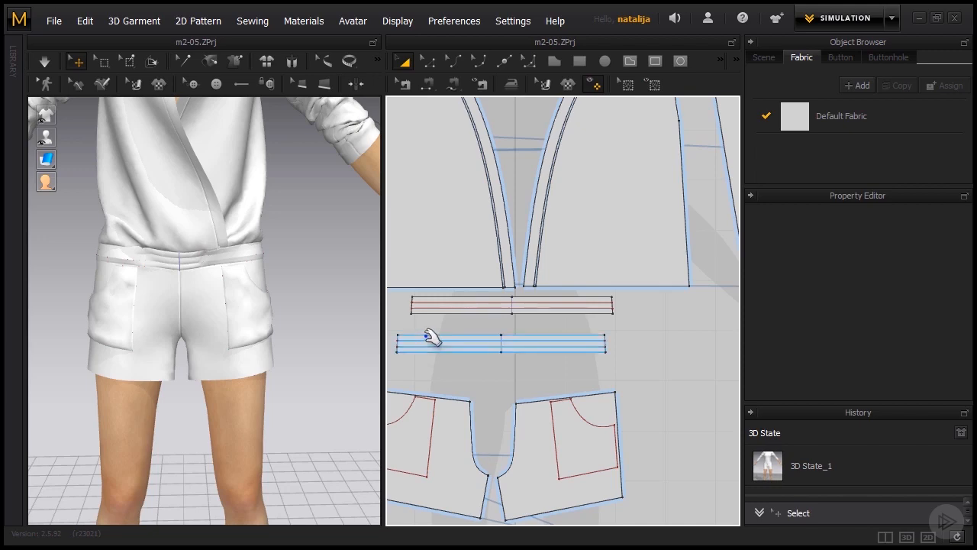
pyautogui.click(431, 338)
pyautogui.moveTo(343, 329); pyautogui.dragTo(290, 338, button='right')
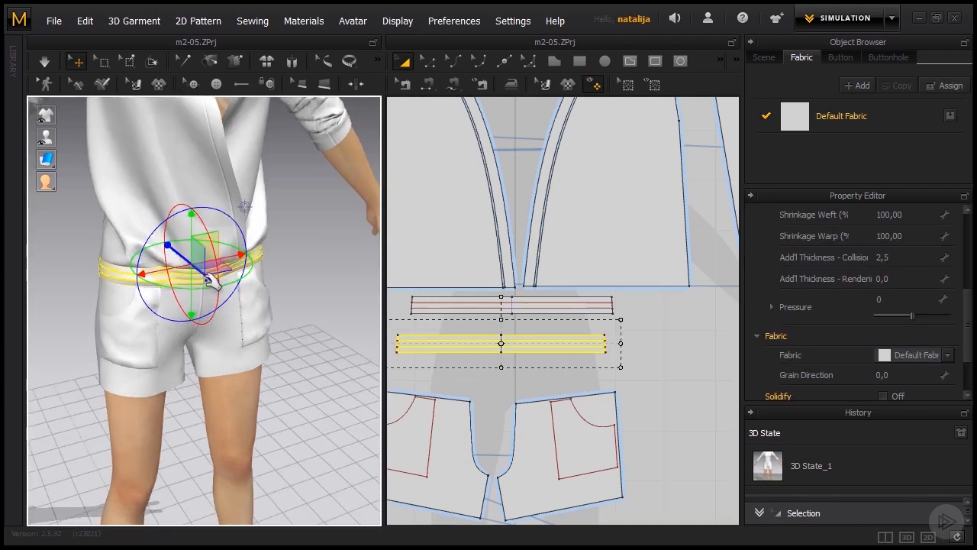
pyautogui.moveTo(208, 279); pyautogui.dragTo(212, 281)
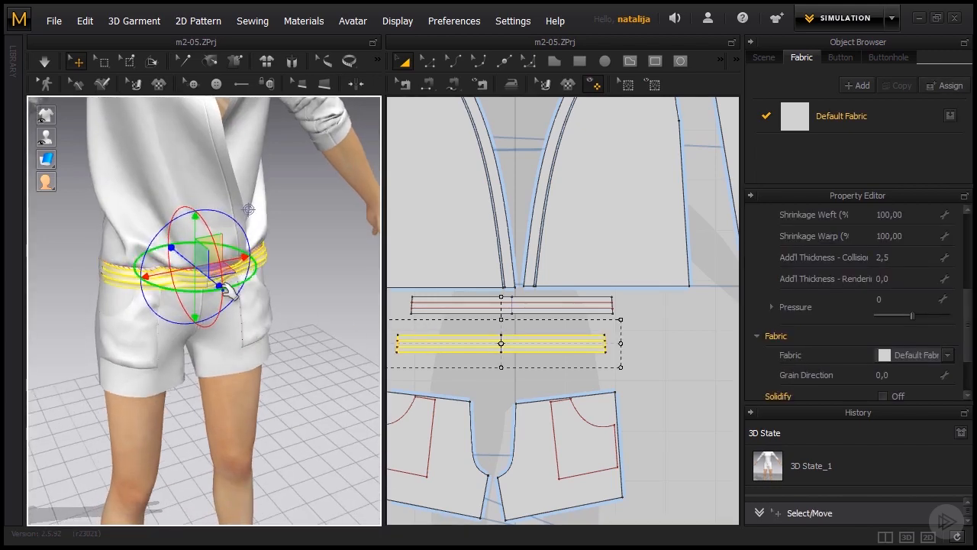
pyautogui.press('space')
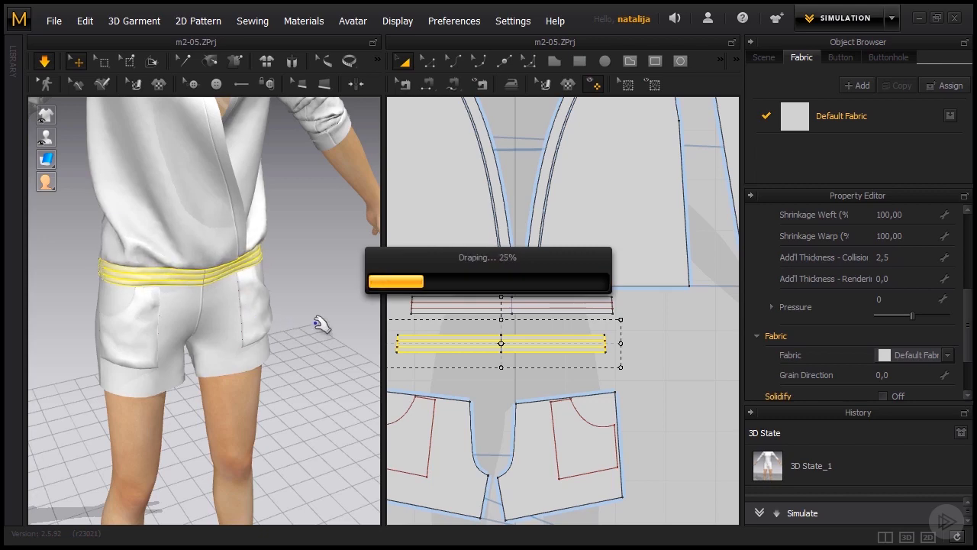
pyautogui.click(319, 352)
pyautogui.moveTo(319, 353); pyautogui.dragTo(277, 339, button='right')
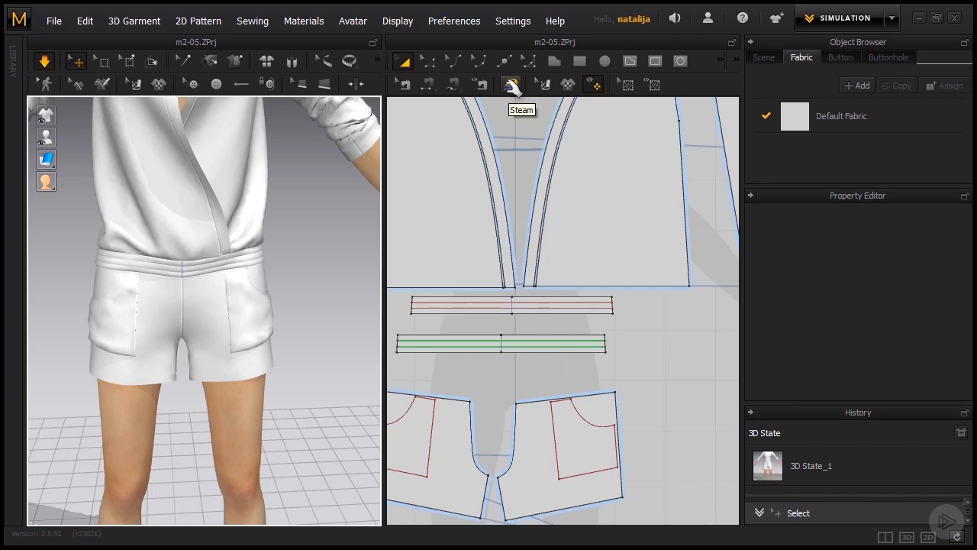
# - Steam the front shorts pieces near the crotch with -3% shrinkage, a 130 mm brush and 70% hardness
pyautogui.click(511, 84)
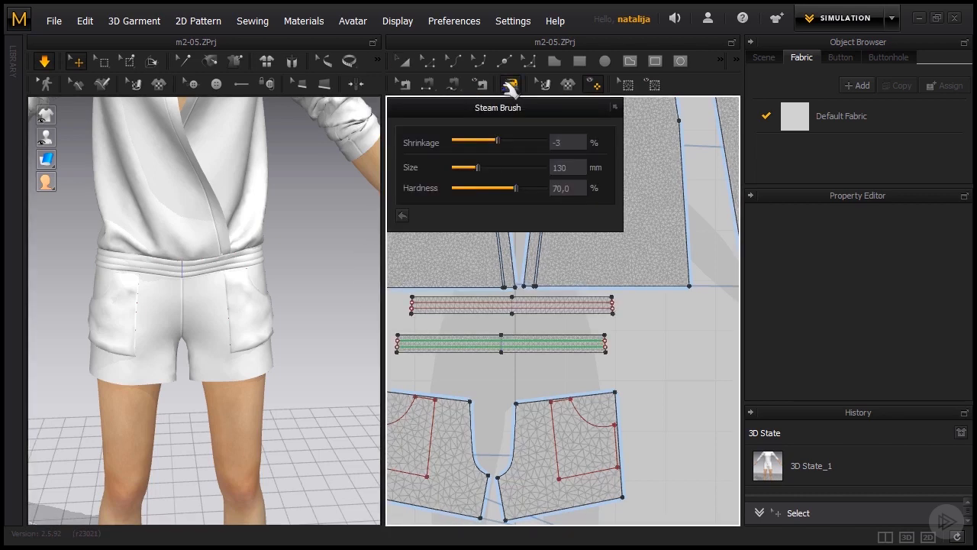
pyautogui.scroll(-3, 626, 336)
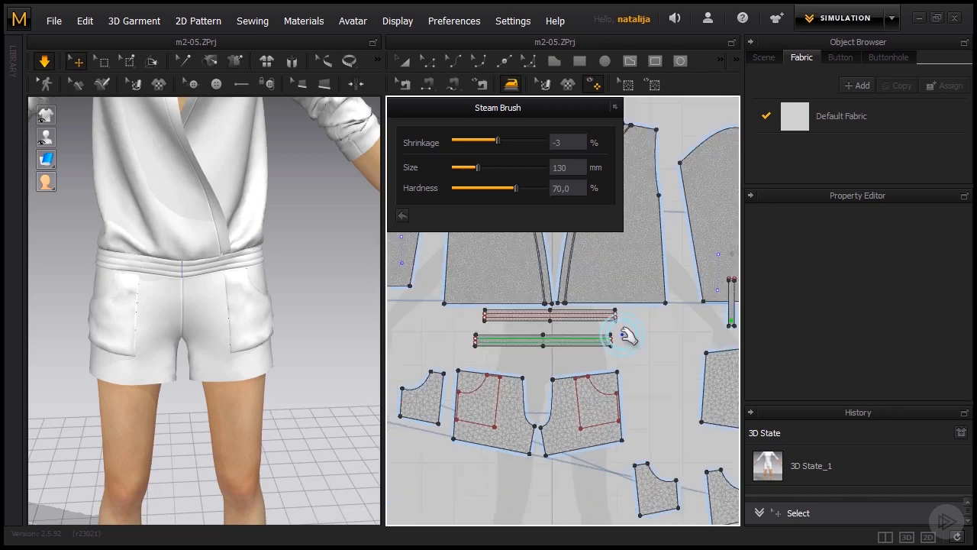
pyautogui.moveTo(530, 493); pyautogui.dragTo(552, 427, button='right')
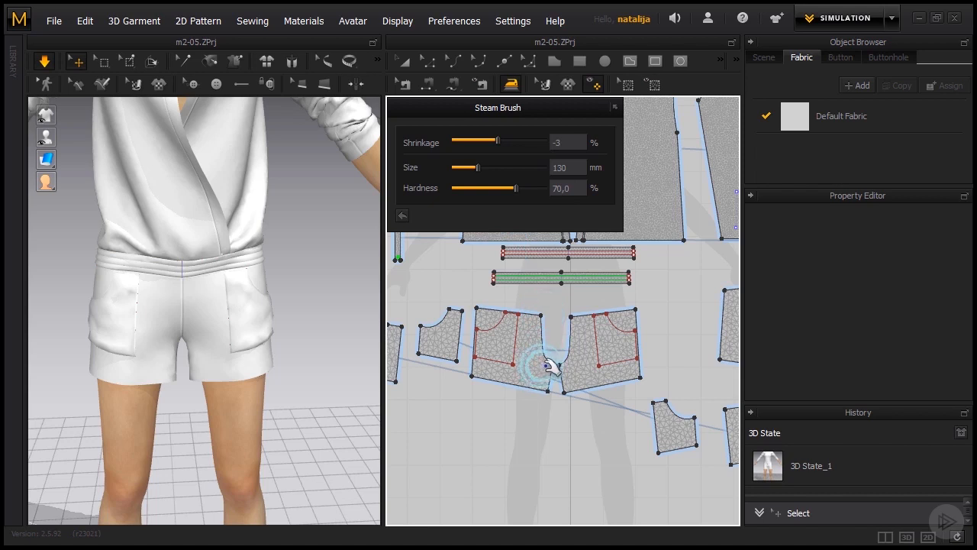
pyautogui.scroll(2, 542, 368)
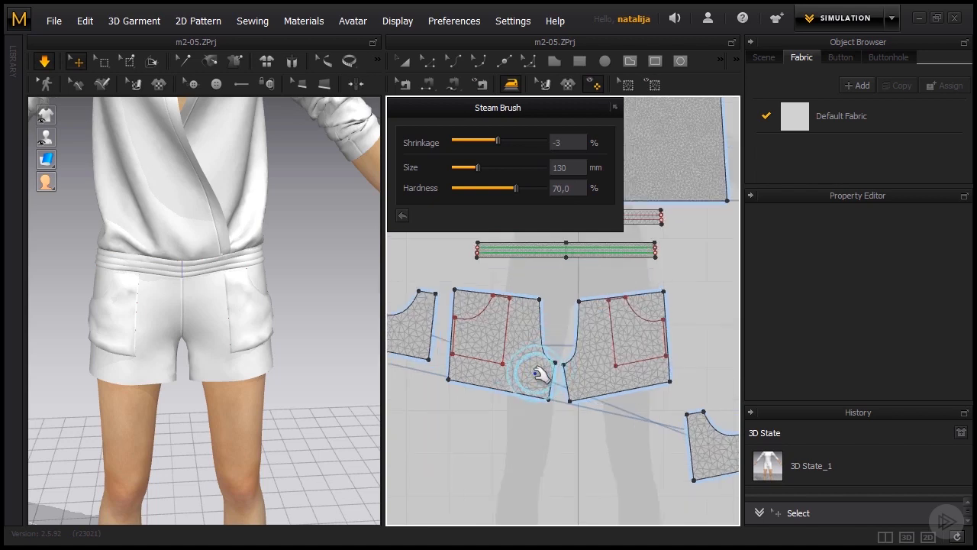
pyautogui.click(541, 373)
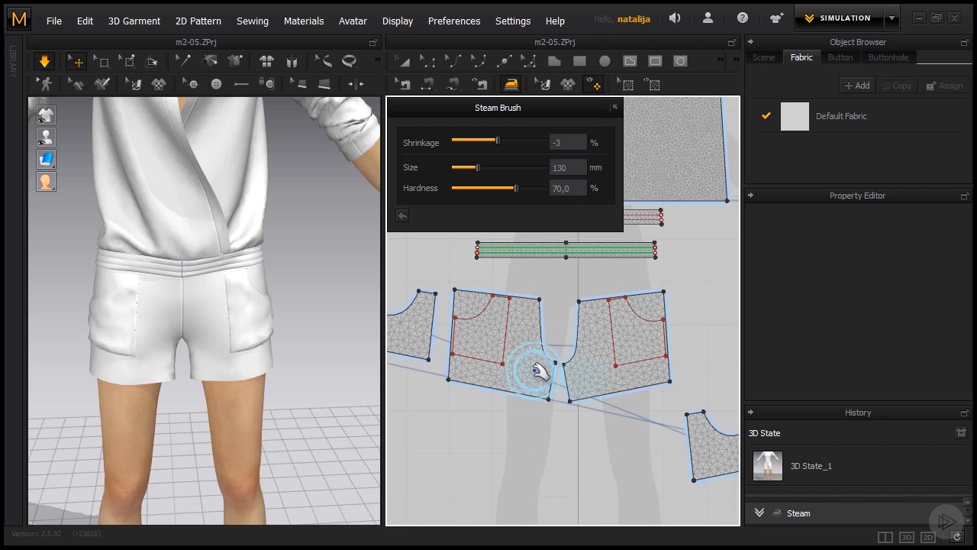
pyautogui.click(534, 369)
pyautogui.click(530, 357)
pyautogui.click(532, 356)
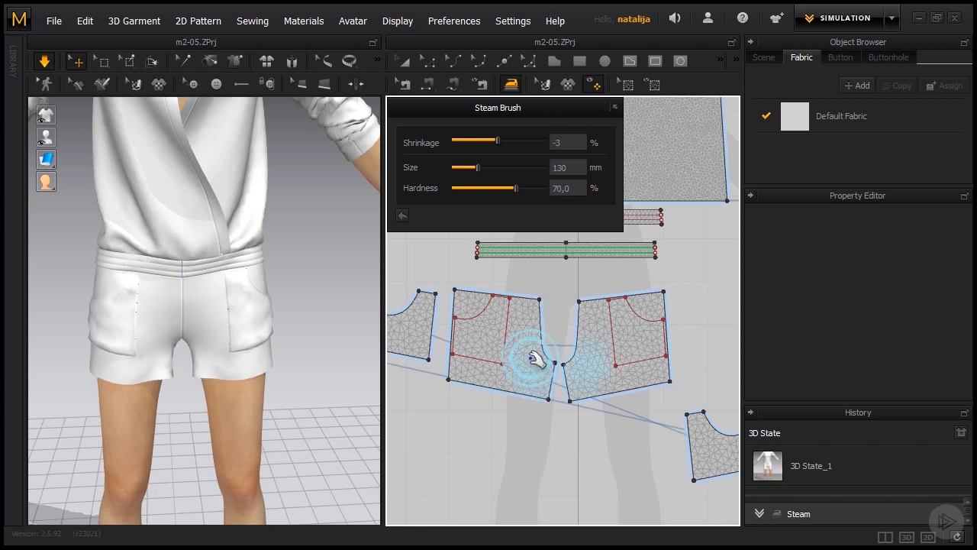
pyautogui.click(536, 364)
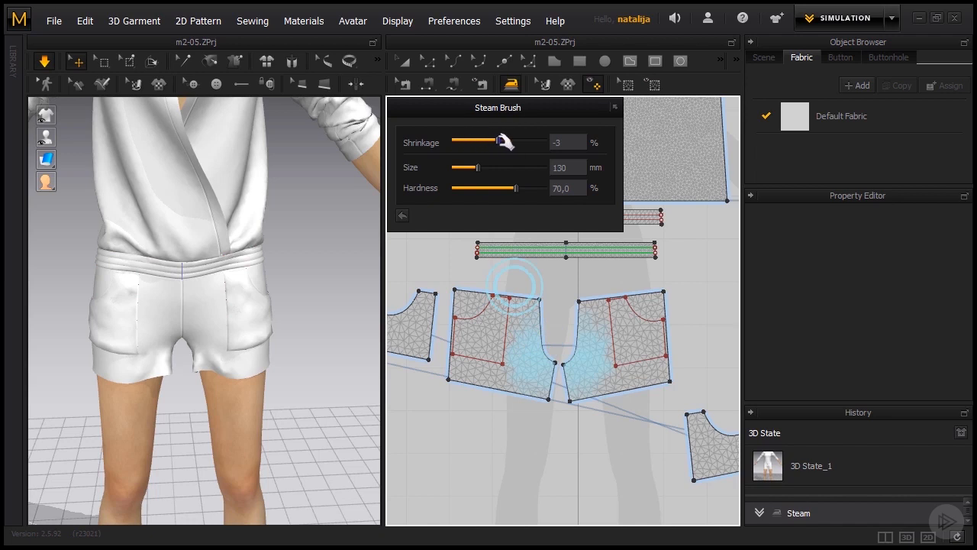
# - Set the Steam Brush shrinkage to 7% and steam the front shorts pieces along the crotch and centre front
pyautogui.moveTo(506, 142); pyautogui.dragTo(511, 144)
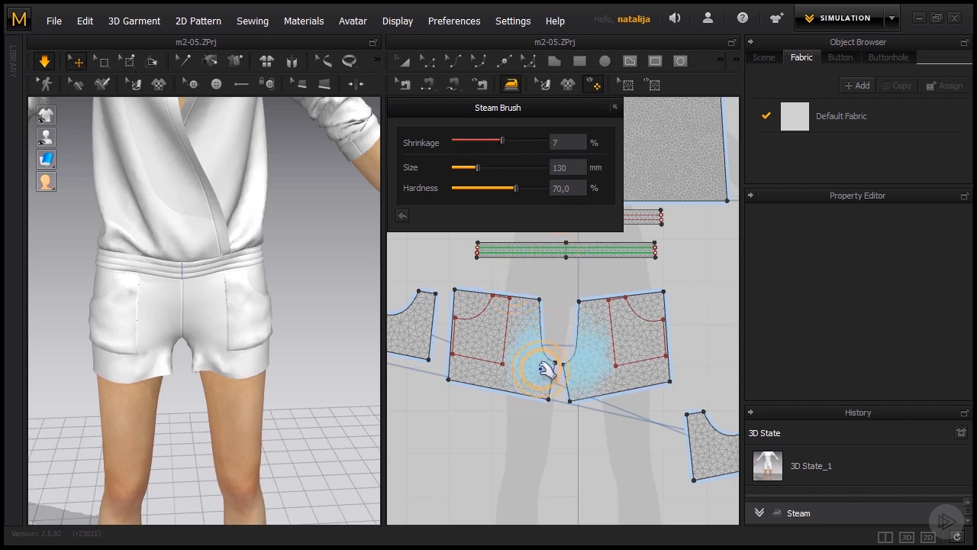
pyautogui.moveTo(538, 370)
pyautogui.mouseDown()
pyautogui.moveTo(532, 333)
pyautogui.moveTo(565, 322)
pyautogui.moveTo(556, 331)
pyautogui.moveTo(538, 323)
pyautogui.mouseUp()
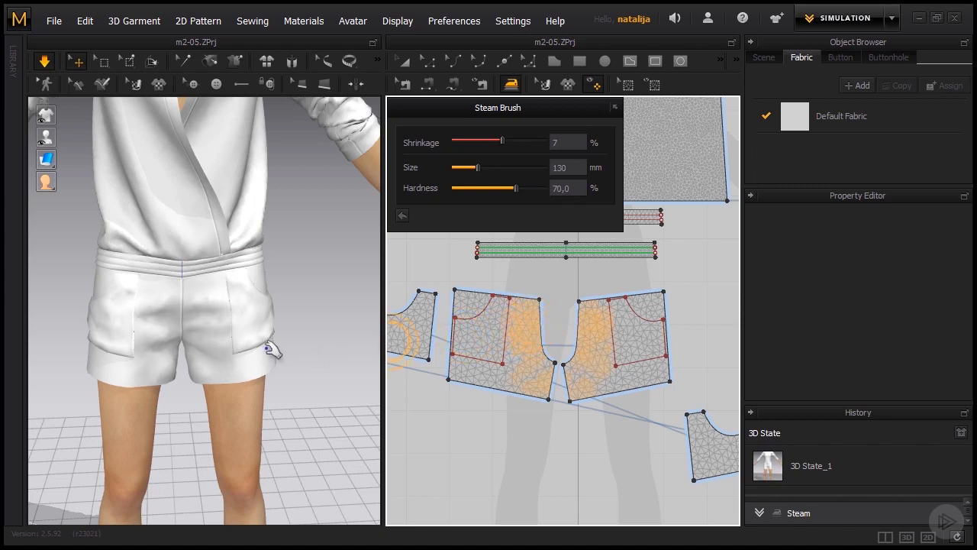
pyautogui.scroll(-4, 324, 357)
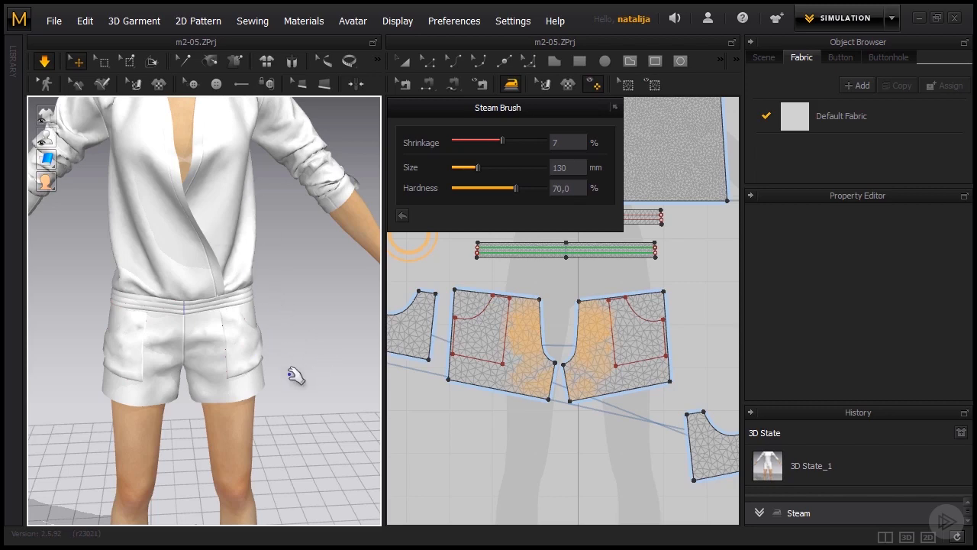
# - Steam the middle of the back shorts pieces with 7% shrinkage and check the garment from the back and front
pyautogui.moveTo(295, 375); pyautogui.dragTo(624, 357, button='right')
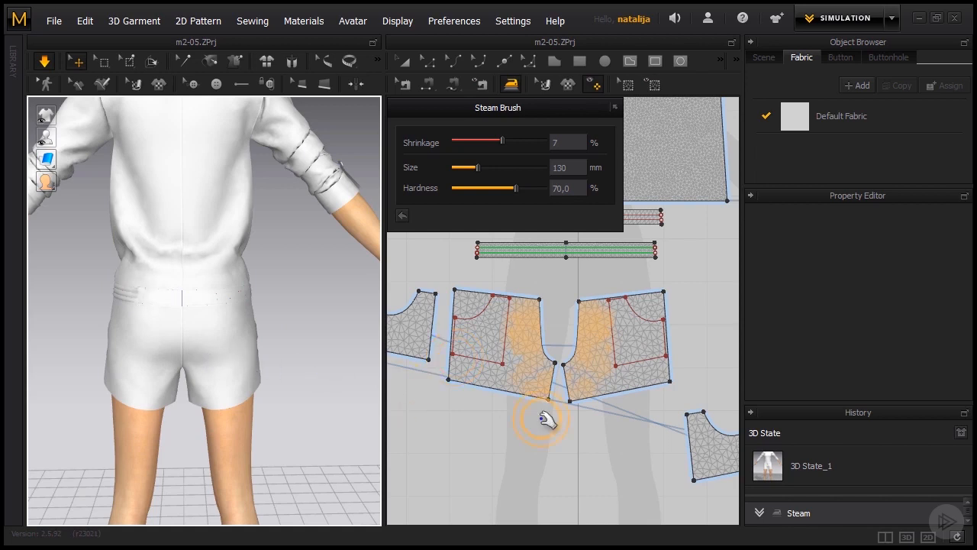
pyautogui.scroll(-2, 542, 418)
pyautogui.moveTo(590, 468); pyautogui.dragTo(442, 464, button='middle')
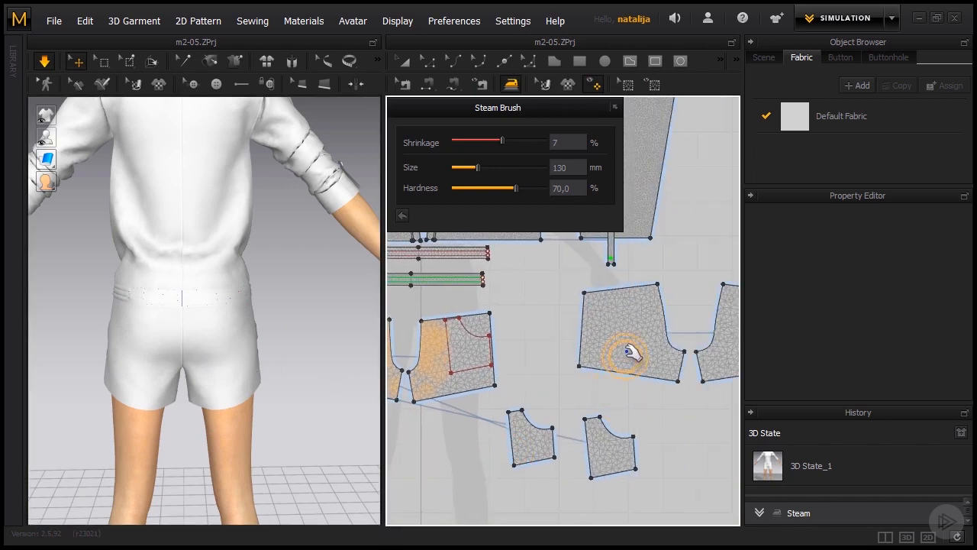
pyautogui.moveTo(629, 352)
pyautogui.mouseDown()
pyautogui.moveTo(622, 344)
pyautogui.moveTo(635, 338)
pyautogui.mouseUp()
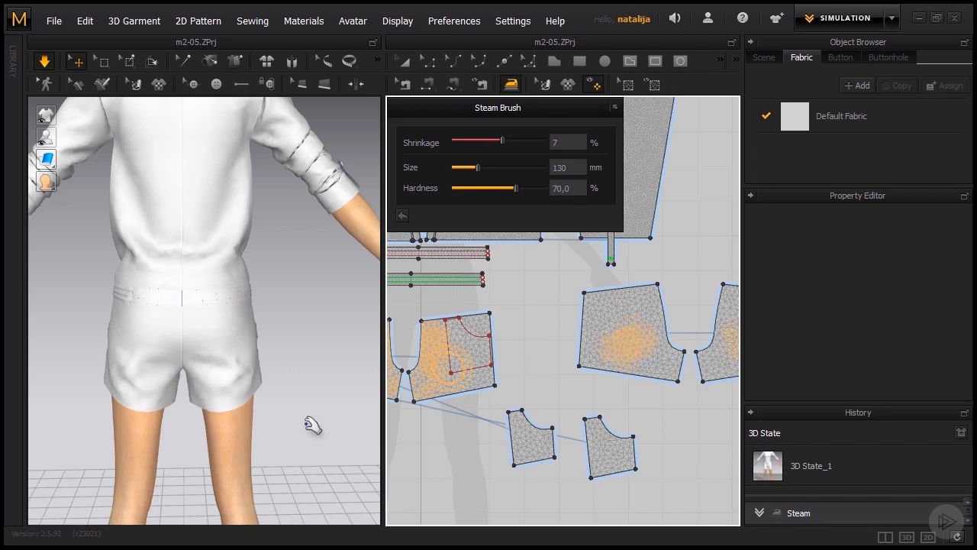
pyautogui.moveTo(303, 421); pyautogui.dragTo(72, 426, button='right')
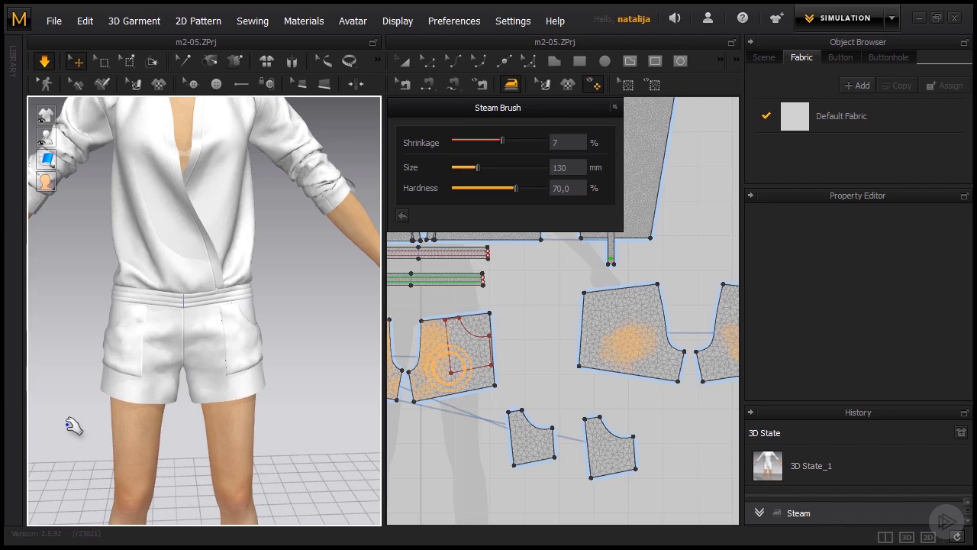
# - Set the Steam Brush size to 145 mm and its hardness to 58%
pyautogui.scroll(-3, 115, 409)
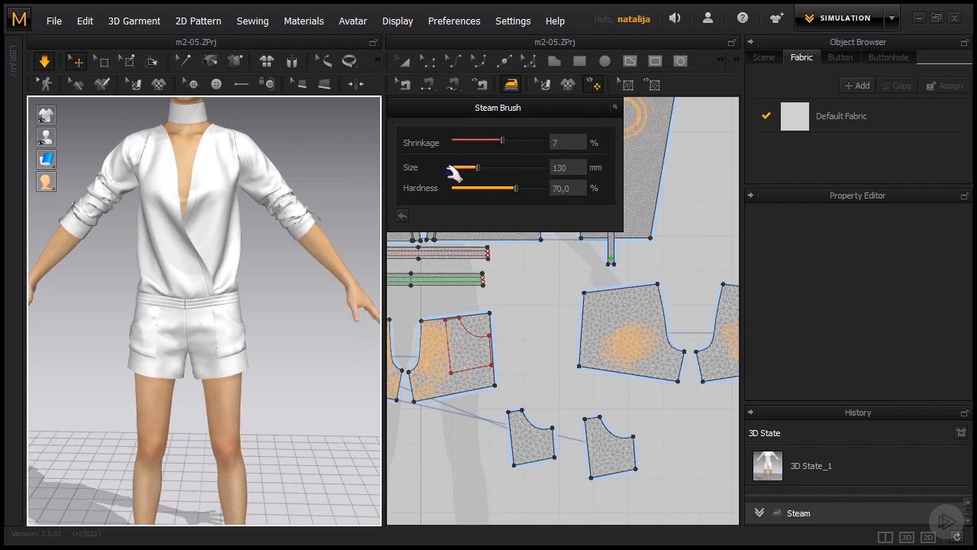
pyautogui.moveTo(482, 169)
pyautogui.mouseDown()
pyautogui.moveTo(502, 168)
pyautogui.moveTo(481, 167)
pyautogui.moveTo(500, 191)
pyautogui.mouseUp()
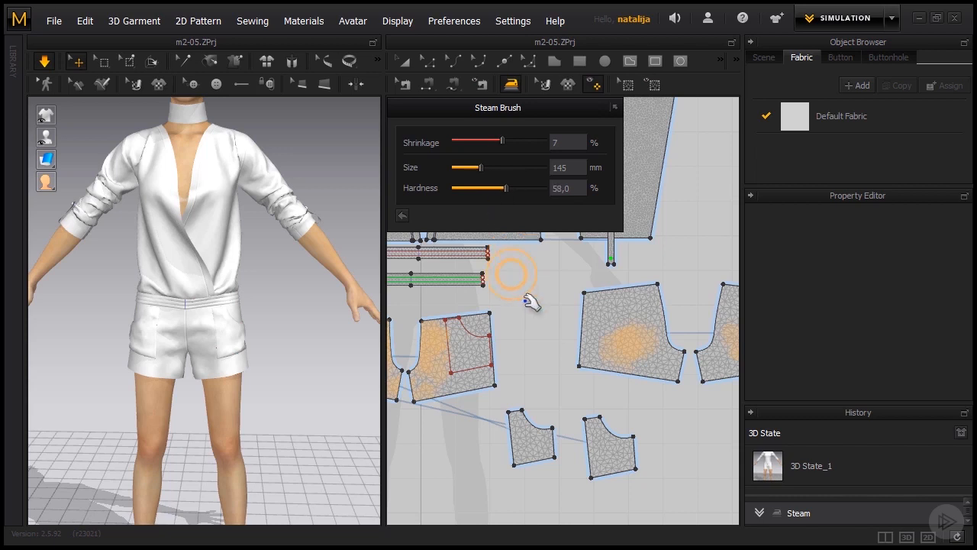